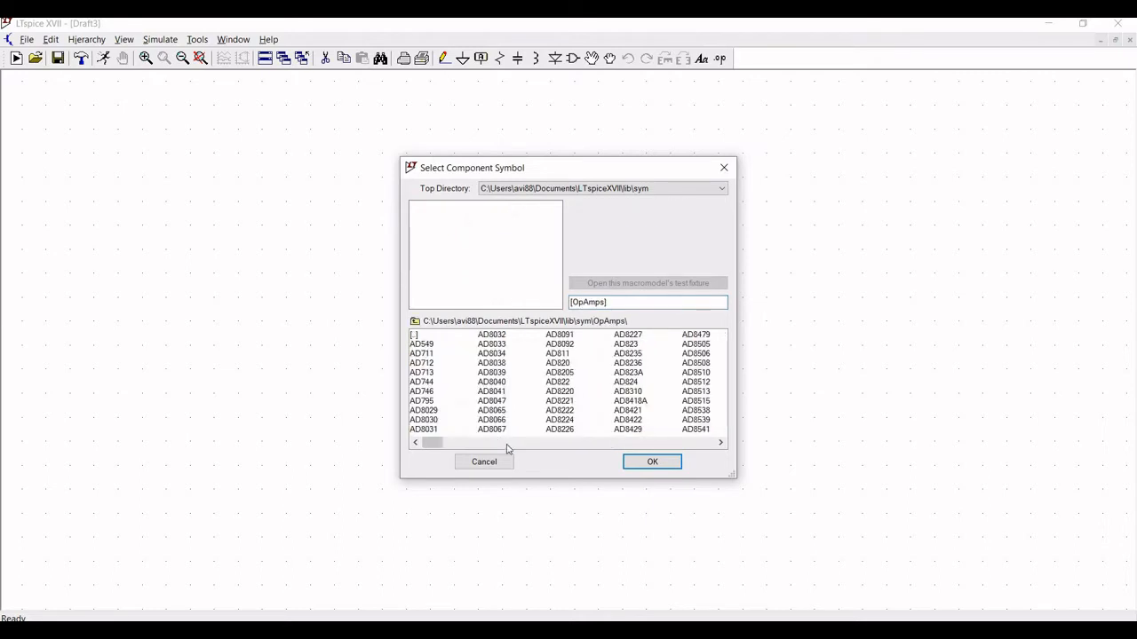
Step: Place one LM108A op-amp from the OpAmps library mid-schematic, flipped vertically so its non-inverting input is above the inverting one
left_click(520, 444)
left_click_drag(524, 447, 498, 448)
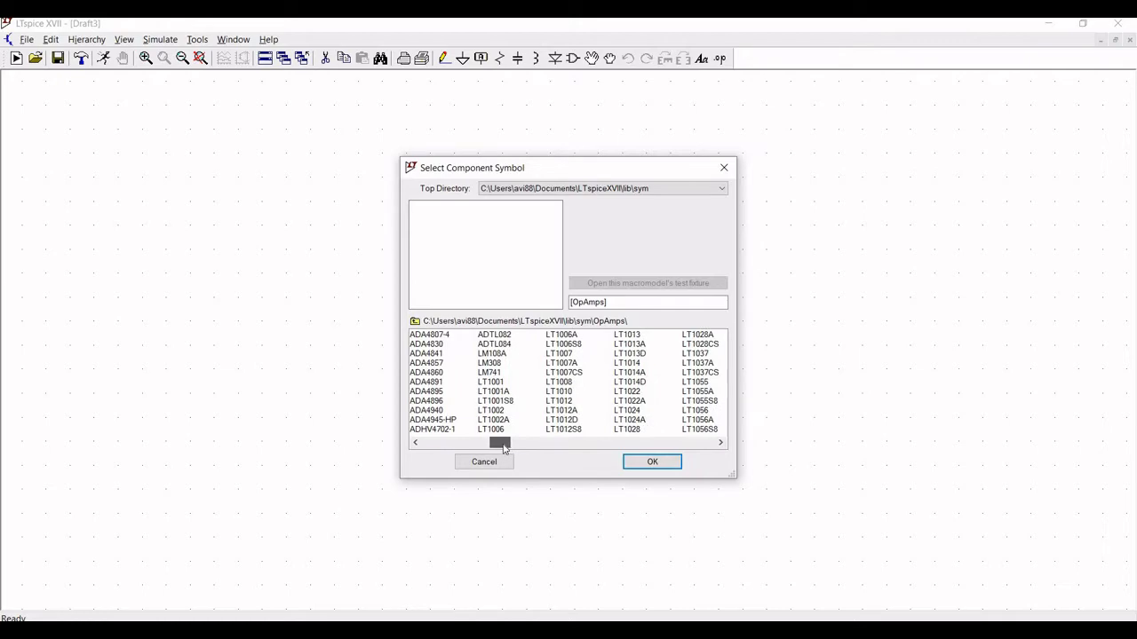
left_click(493, 353)
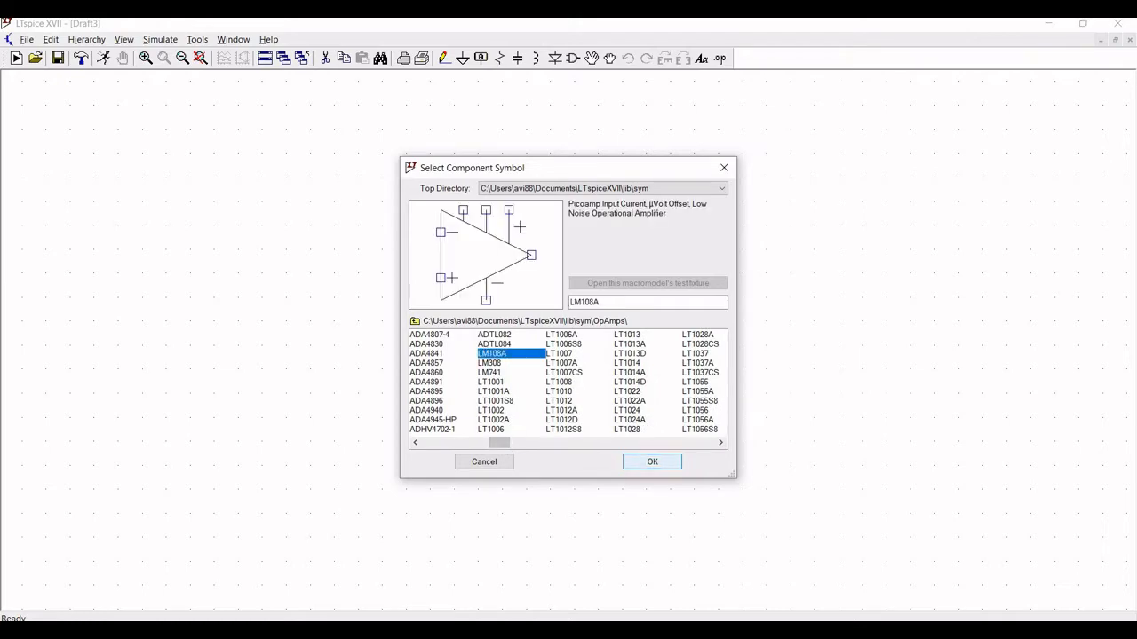
left_click(635, 465)
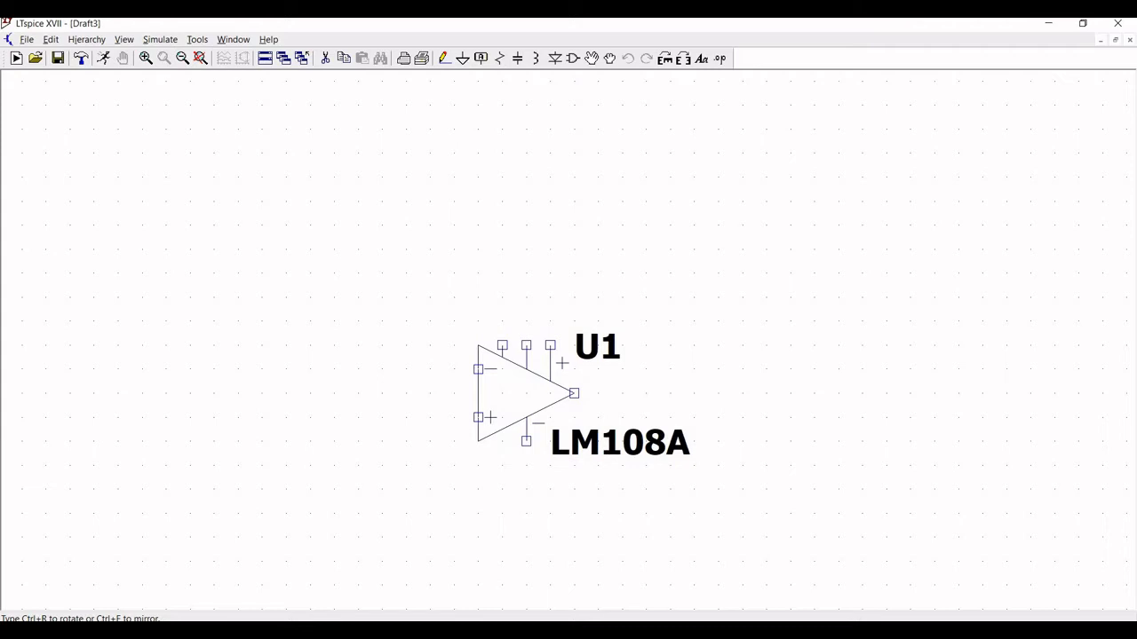
key("ctrl+e")
key("ctrl+e")
key("ctrl+r")
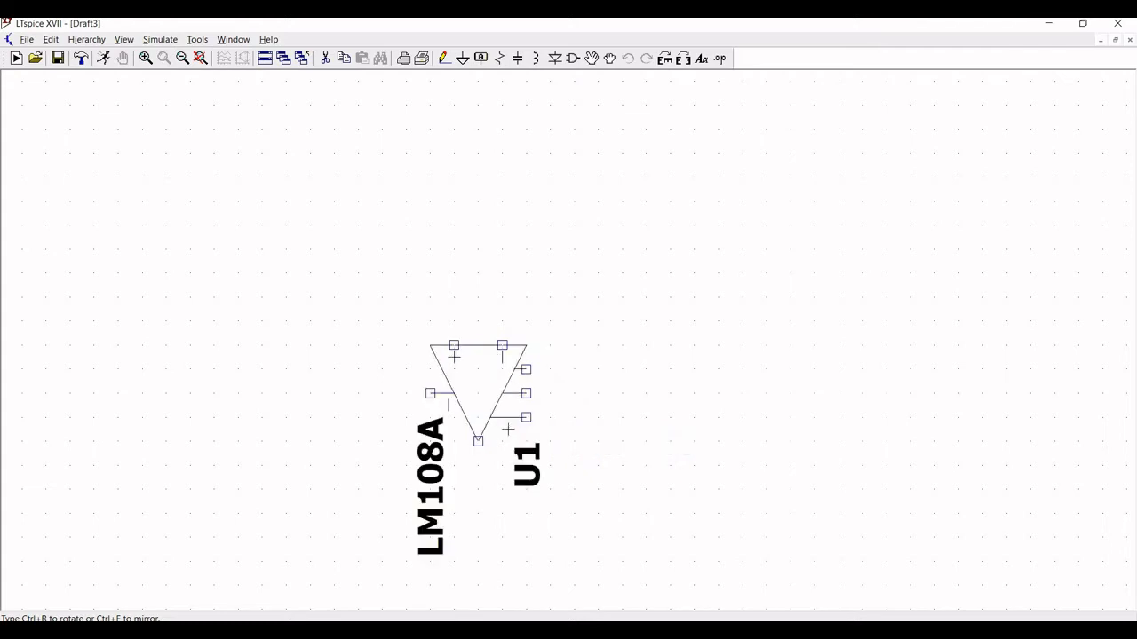
key("ctrl+r")
key("ctrl+e")
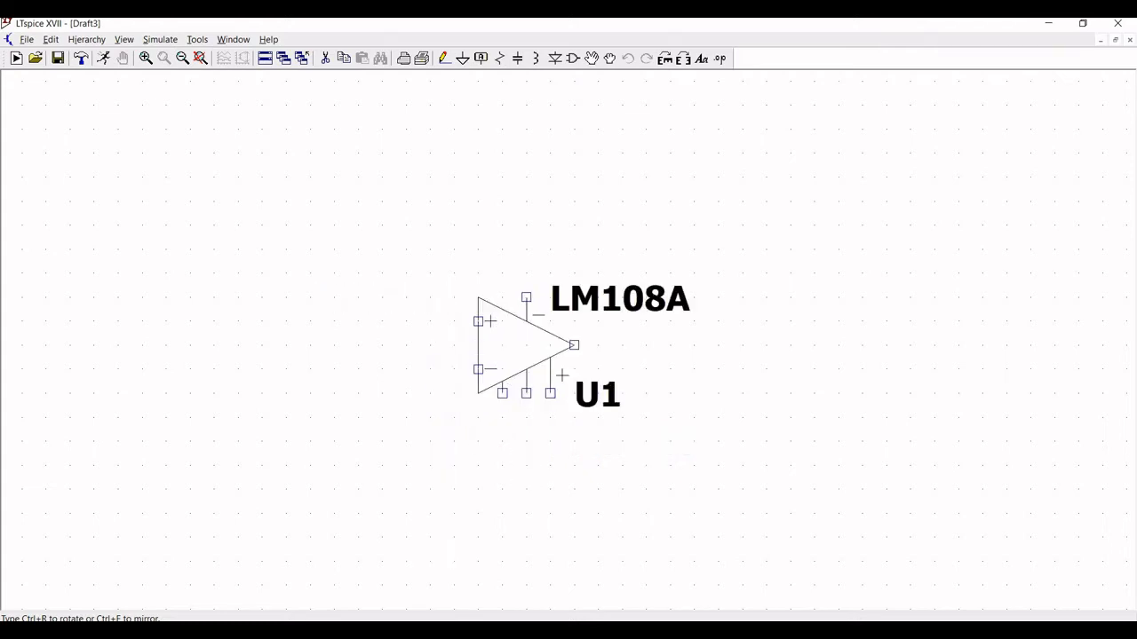
left_click(500, 365)
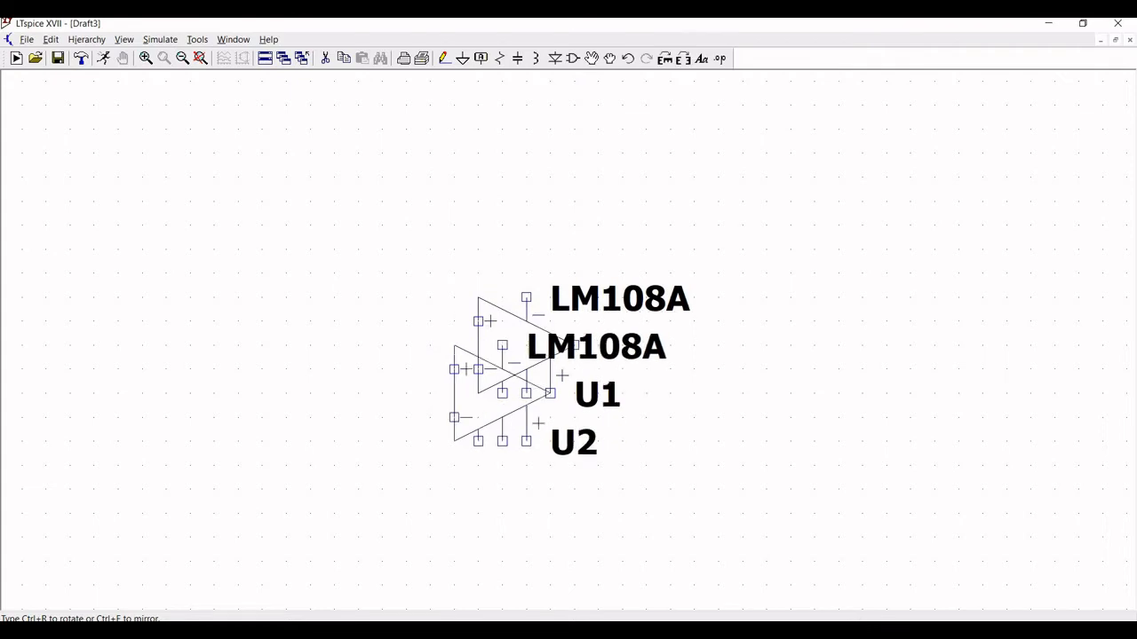
key("Escape")
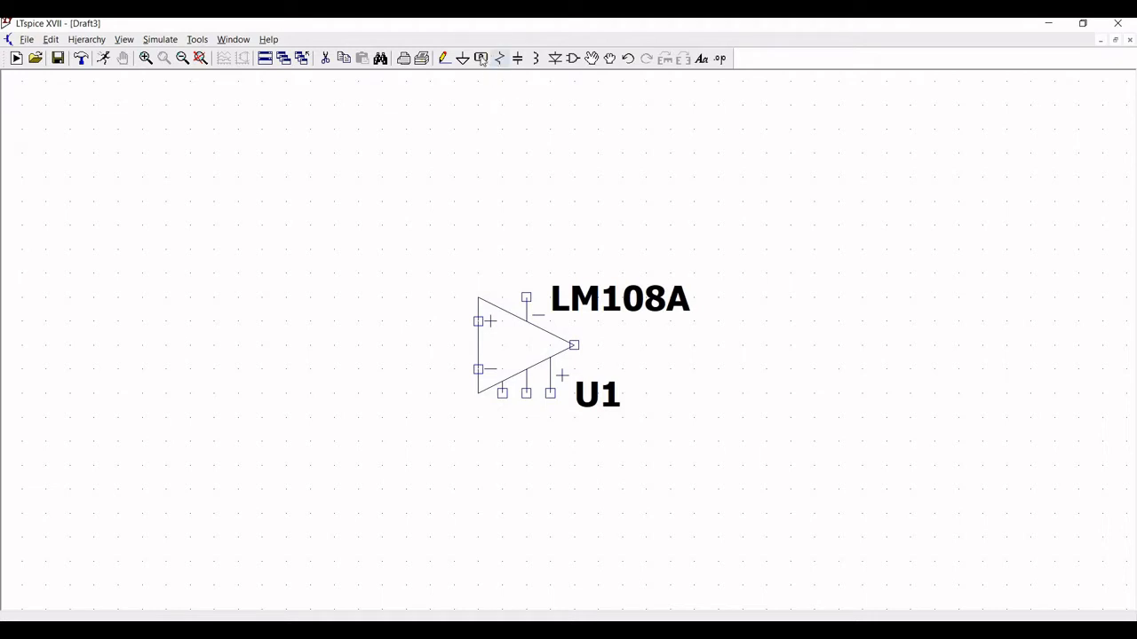
Step: Place one diode below and to the left of the op-amp, rotated 180 degrees so its cathode points up
left_click(555, 59)
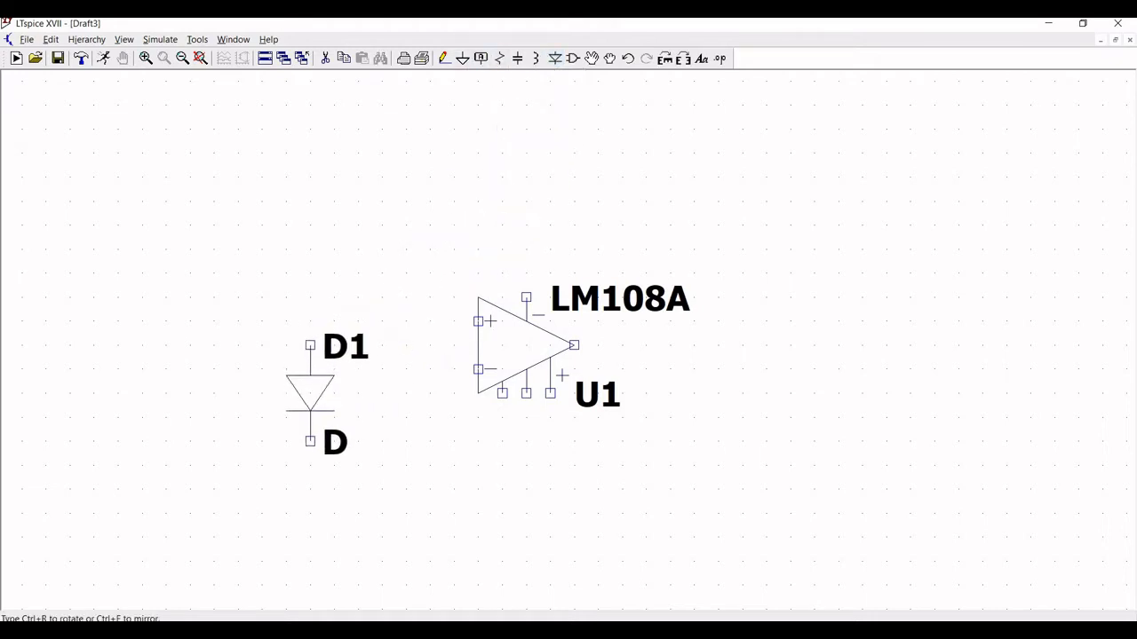
key("ctrl+r")
key("ctrl+r")
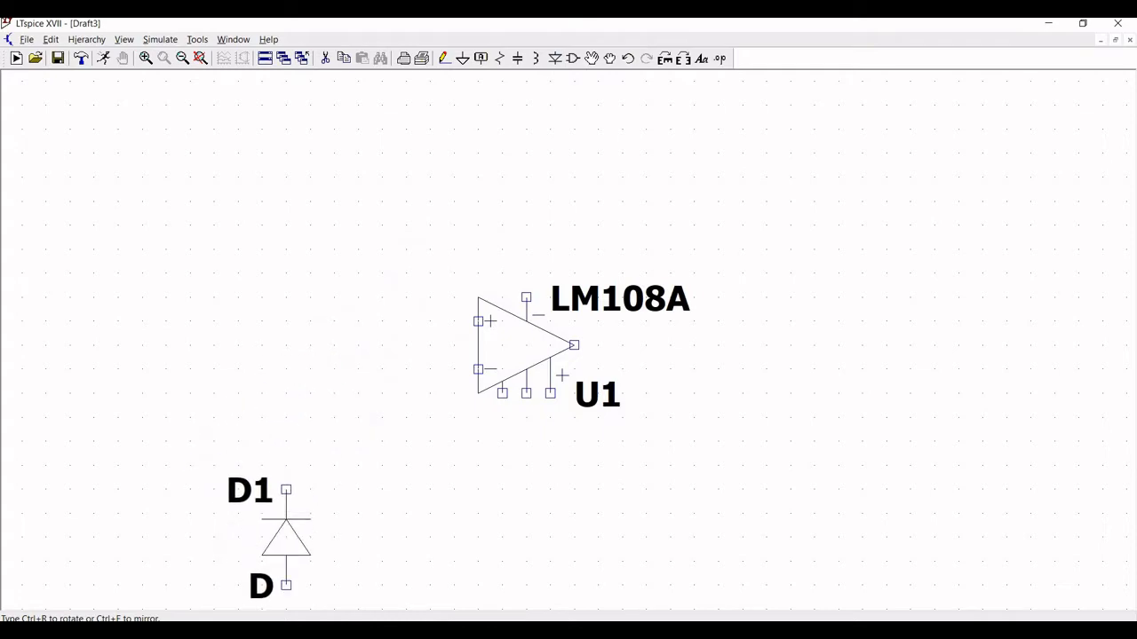
left_click(286, 537)
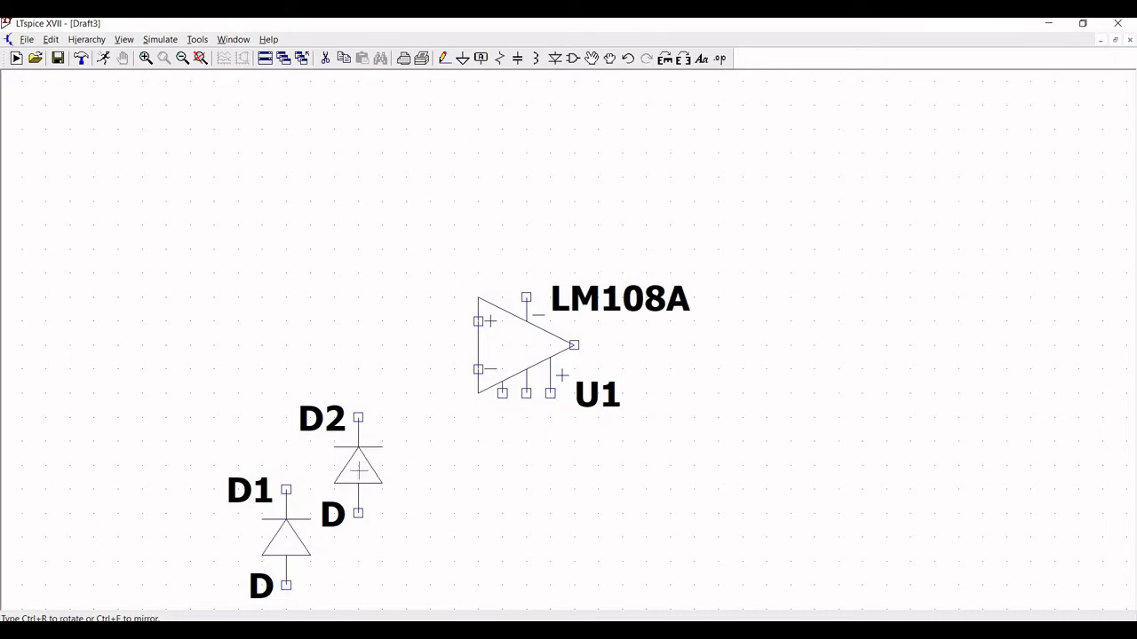
key("Escape")
Step: Assign the OnSemi BZX84C6V2L Zener model to diode D1
right_click(298, 536)
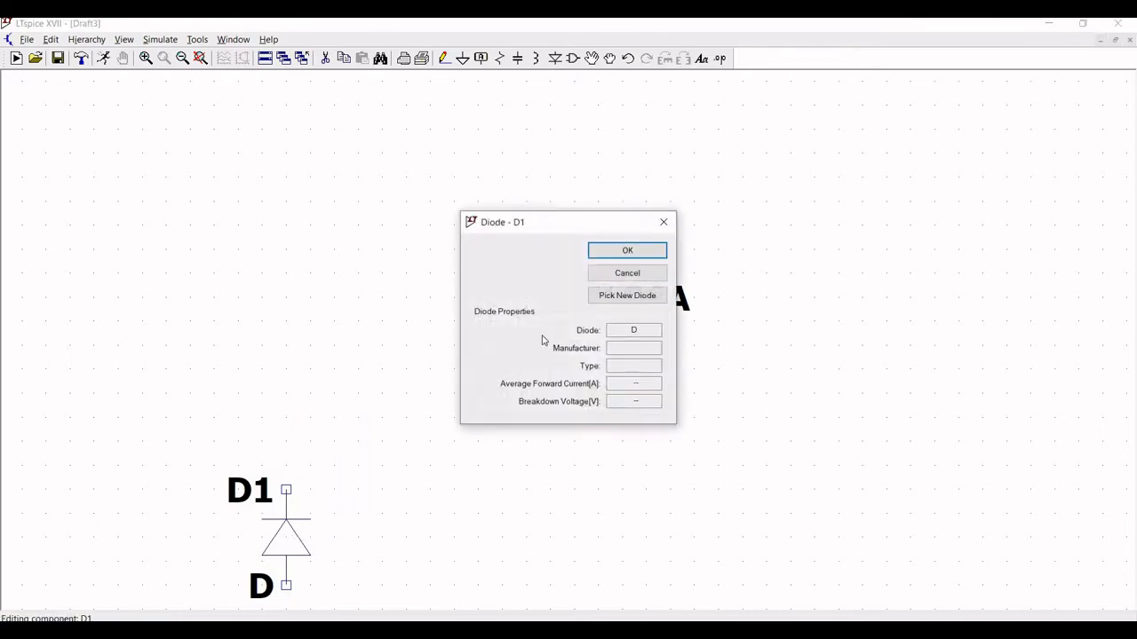
left_click(610, 298)
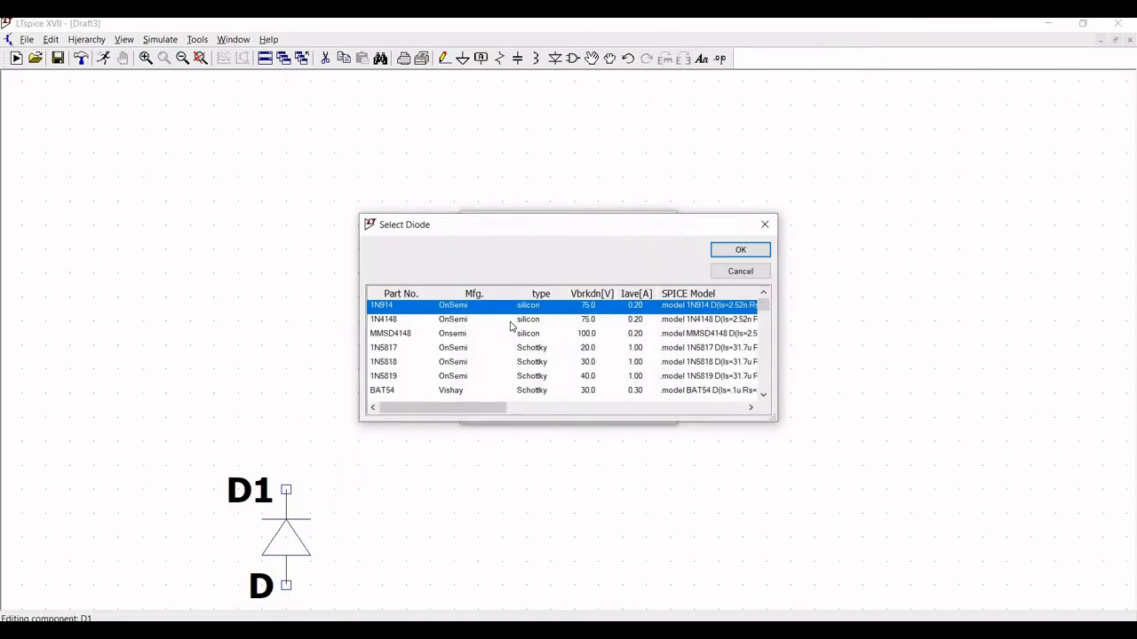
left_click_drag(764, 395, 764, 395)
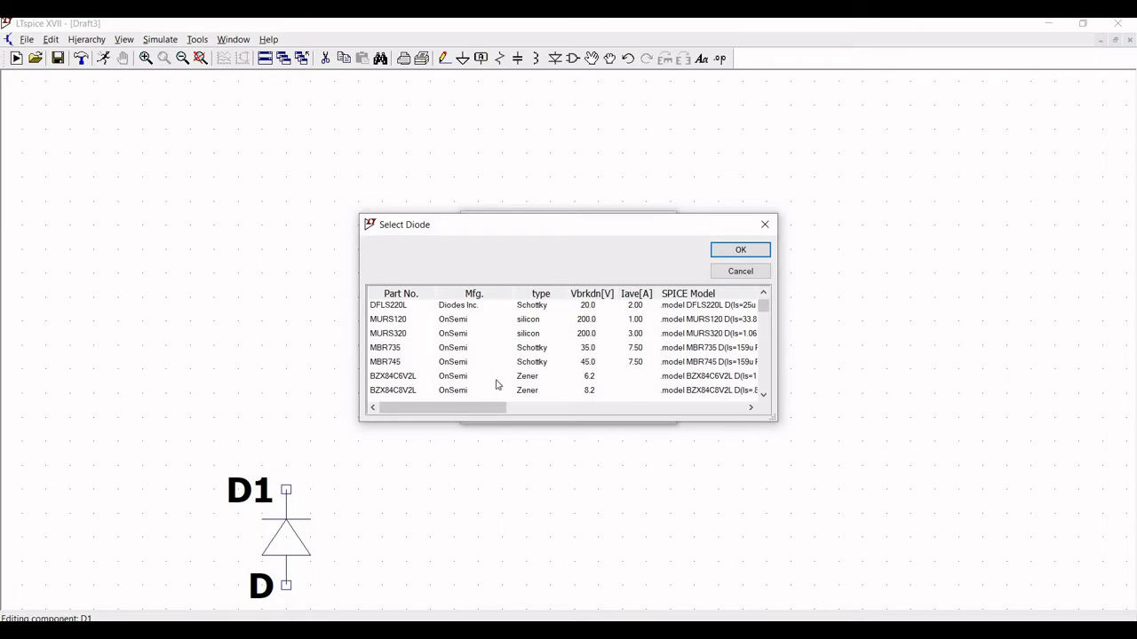
left_click(593, 377)
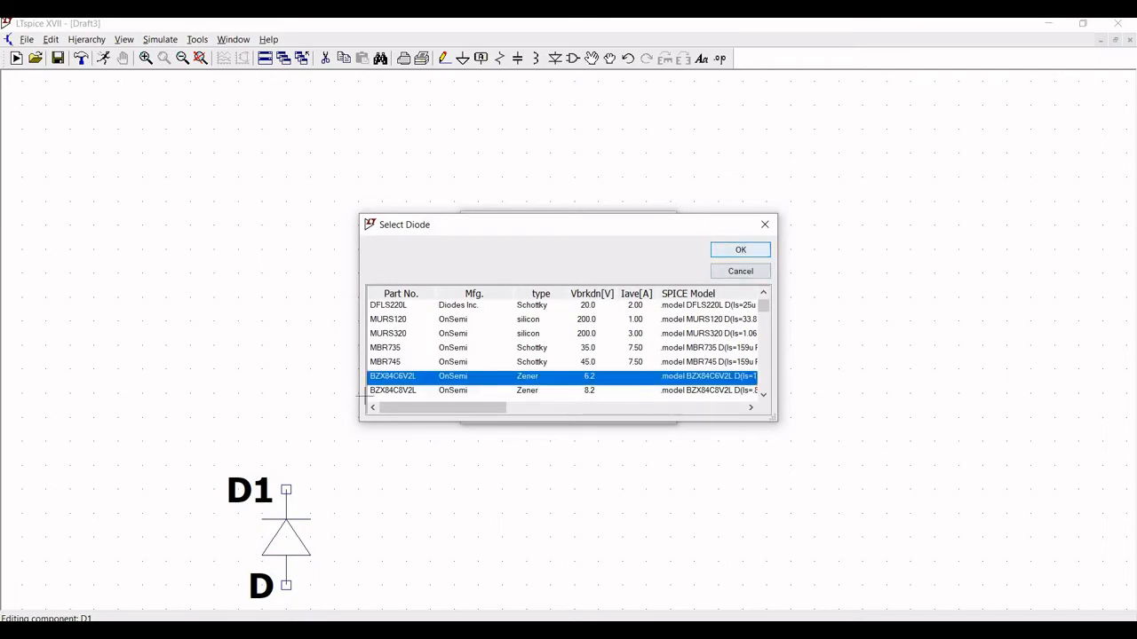
left_click(740, 250)
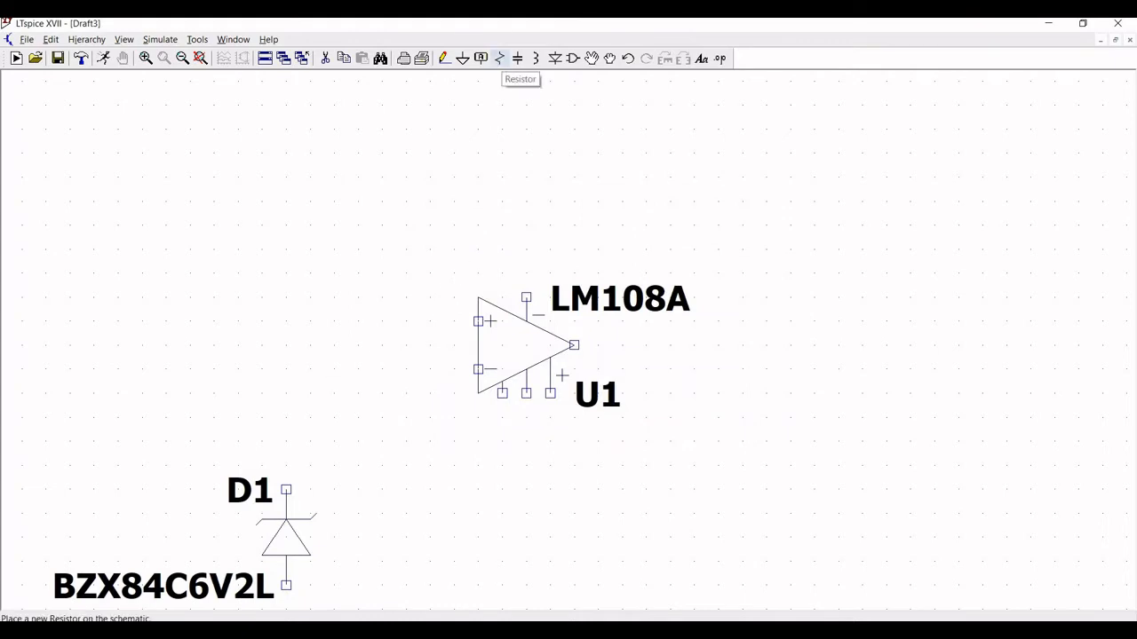
Step: Place two vertical resistors, R1 above the Zener diode and R2 below and to the right of the op-amp
left_click(499, 58)
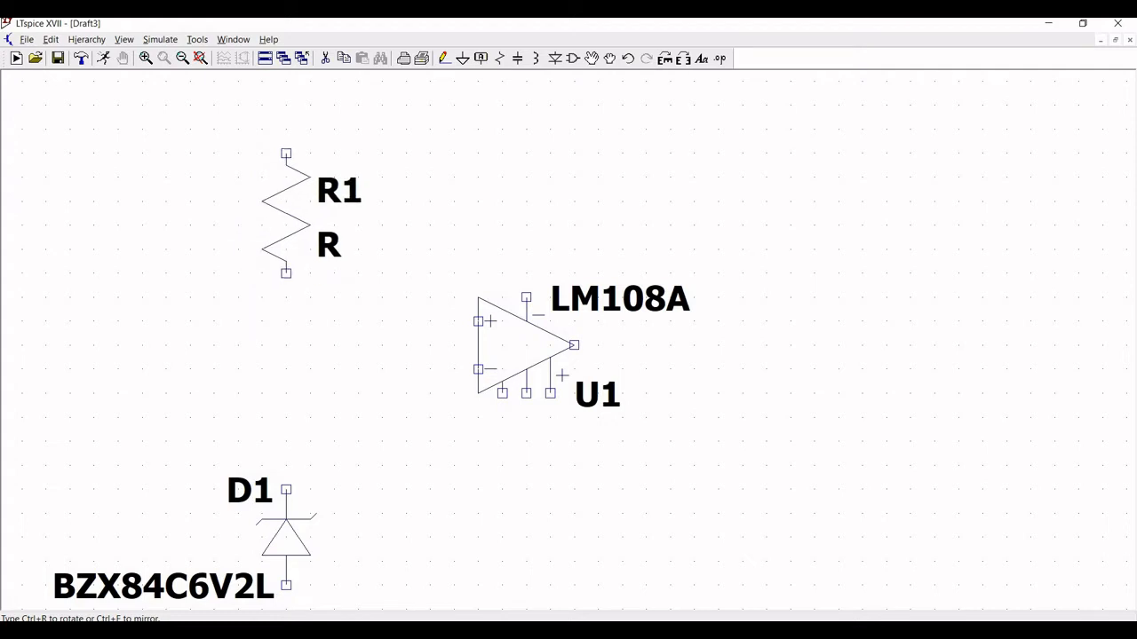
left_click(286, 214)
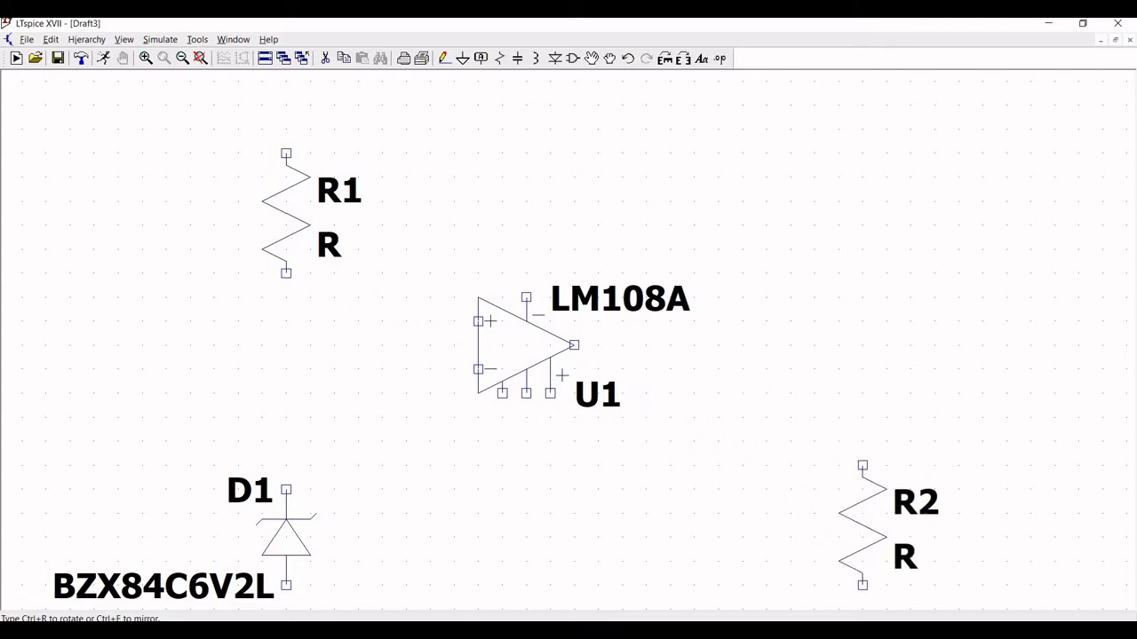
left_click(863, 524)
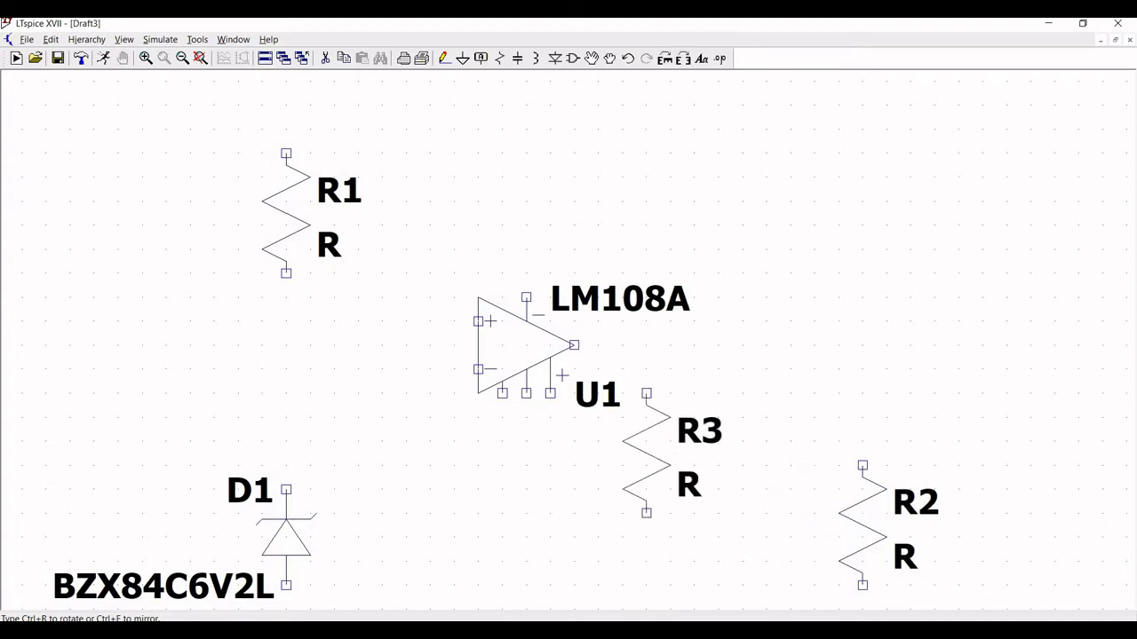
key("Escape")
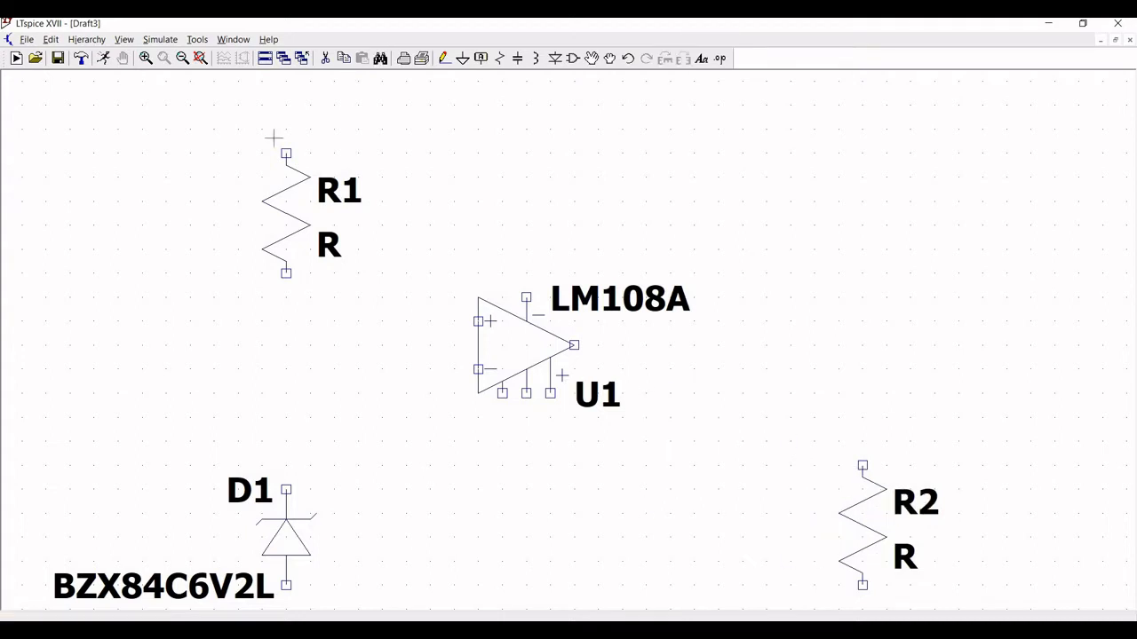
Step: Place one npn transistor from the main symbol library directly above R2, with its base level with the op-amp output
left_click(183, 58)
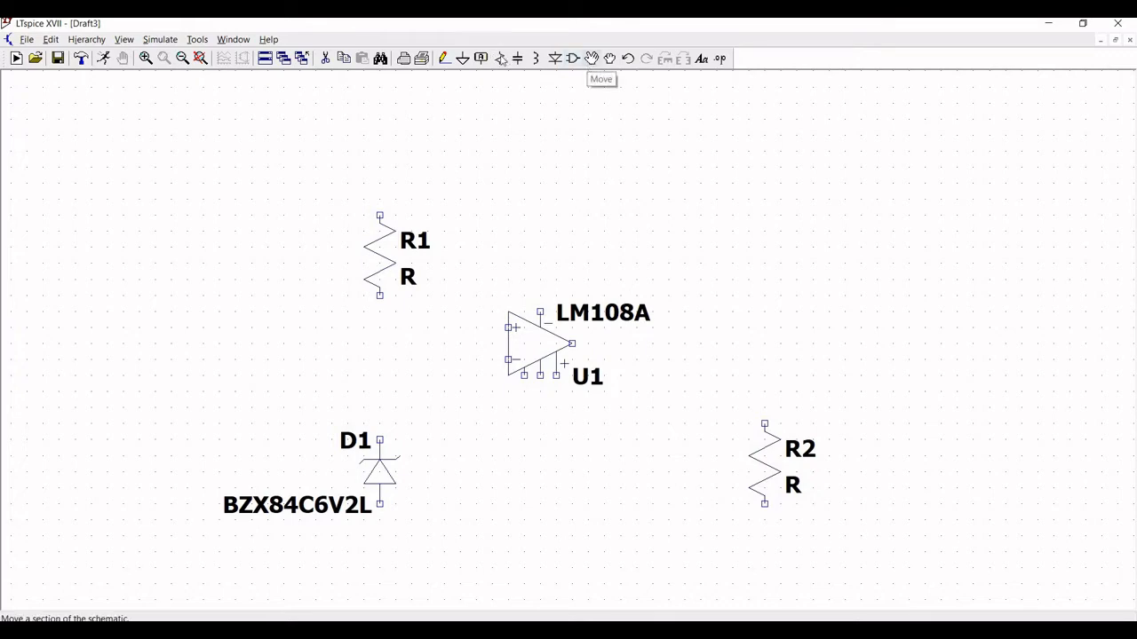
left_click(572, 58)
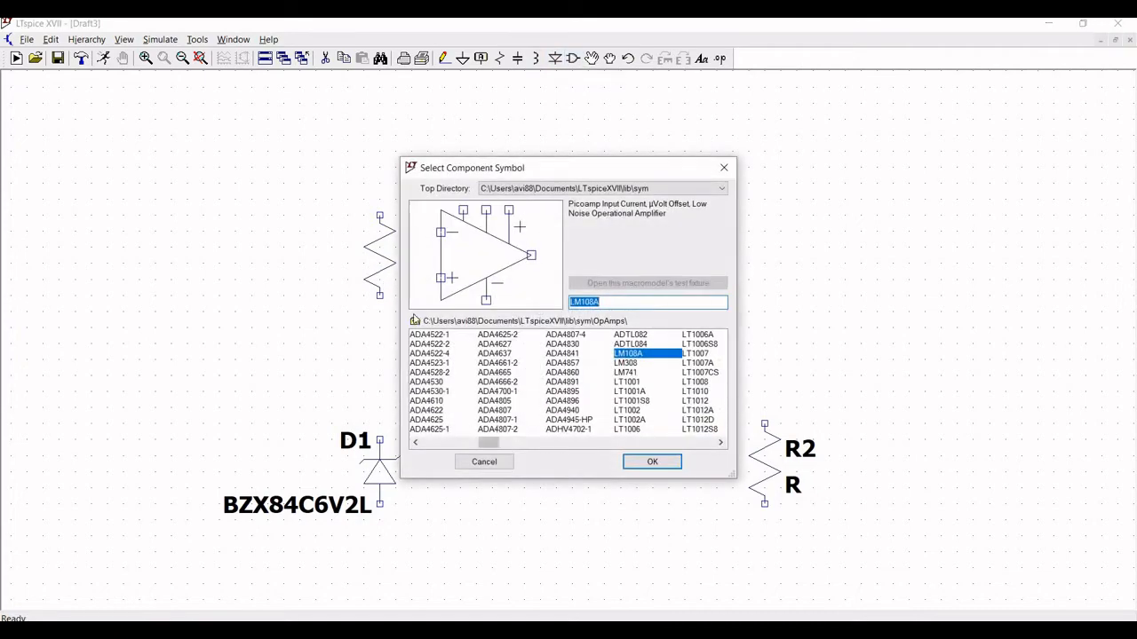
left_click(415, 320)
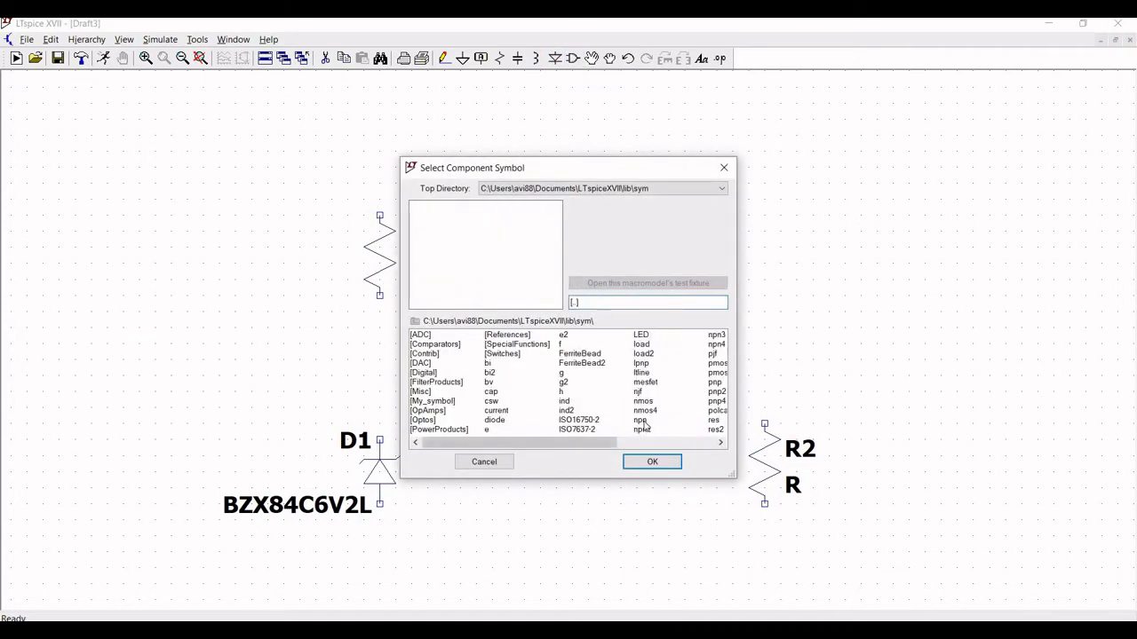
left_click(641, 421)
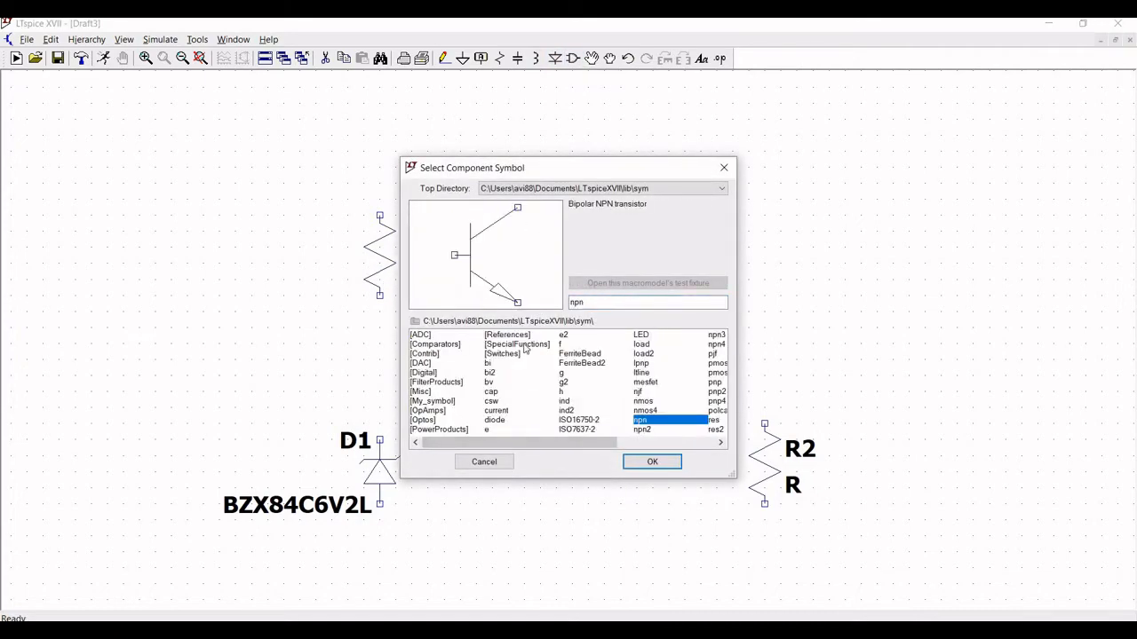
left_click(652, 462)
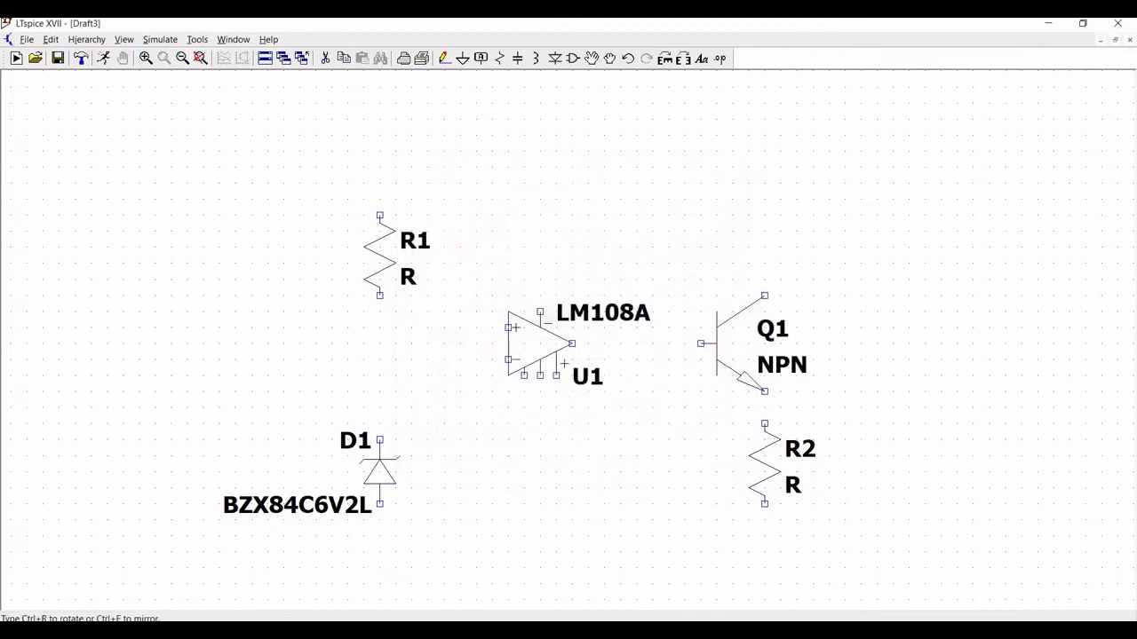
left_click(733, 343)
key("Escape")
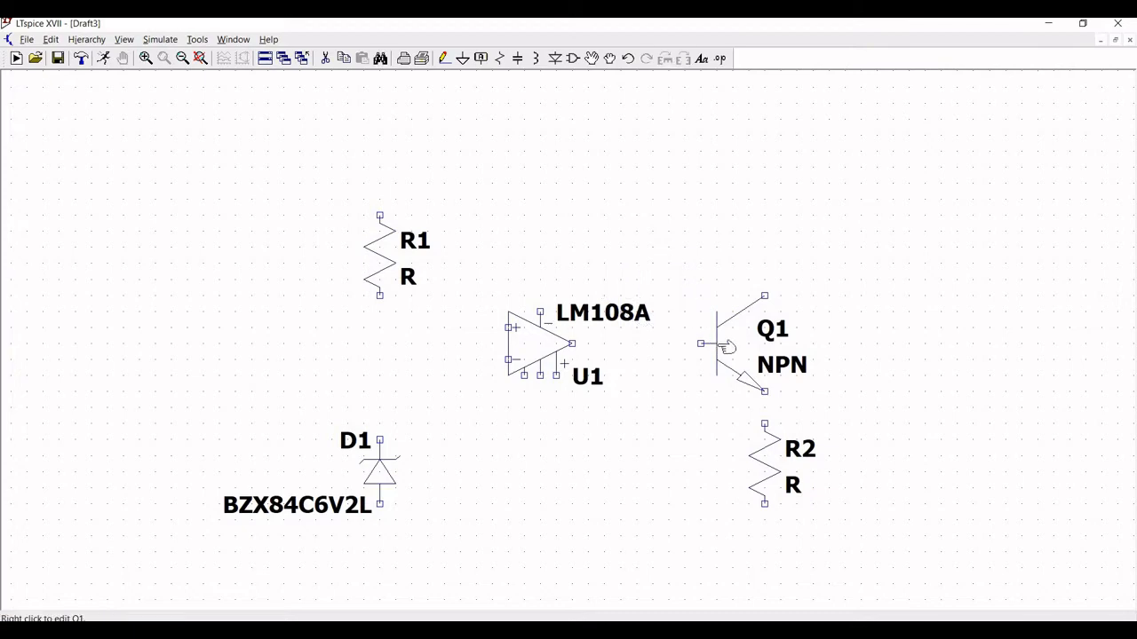
Step: Assign the NXP 2N2222 model to transistor Q1
right_click(721, 341)
left_click(602, 298)
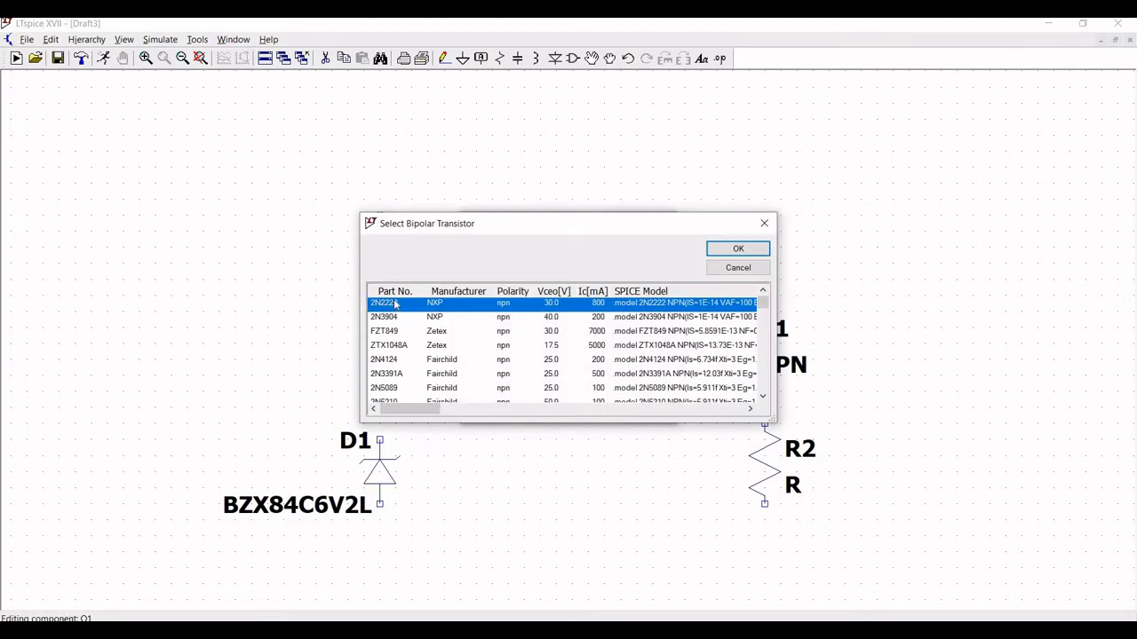
left_click(749, 247)
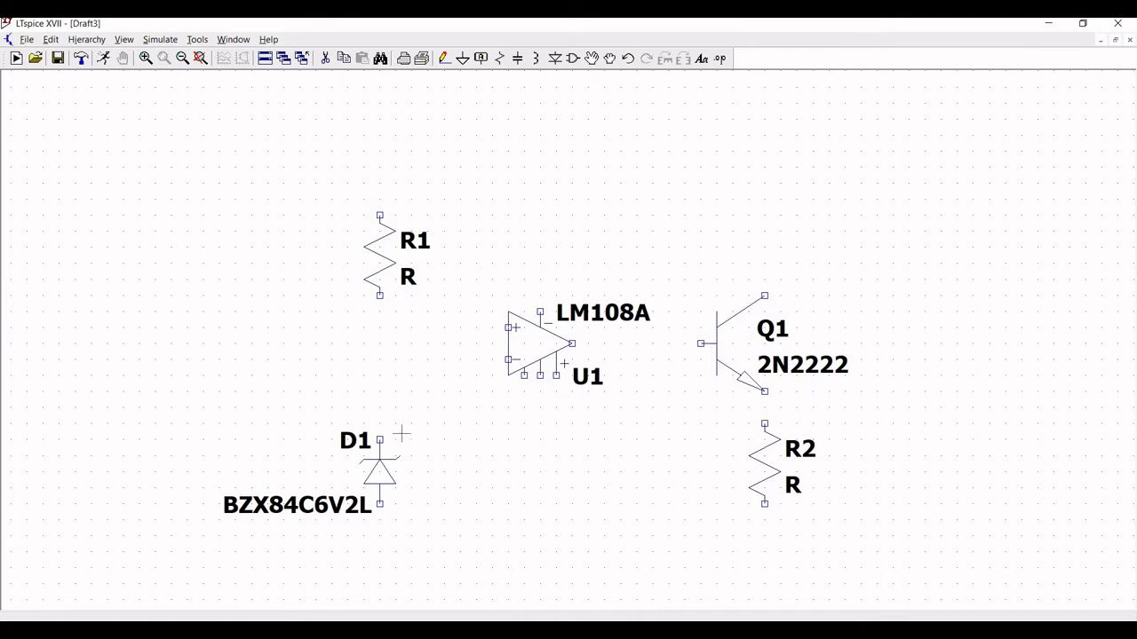
Step: Place one capacitor below the op-amp, rotated to lie horizontally
left_click(520, 59)
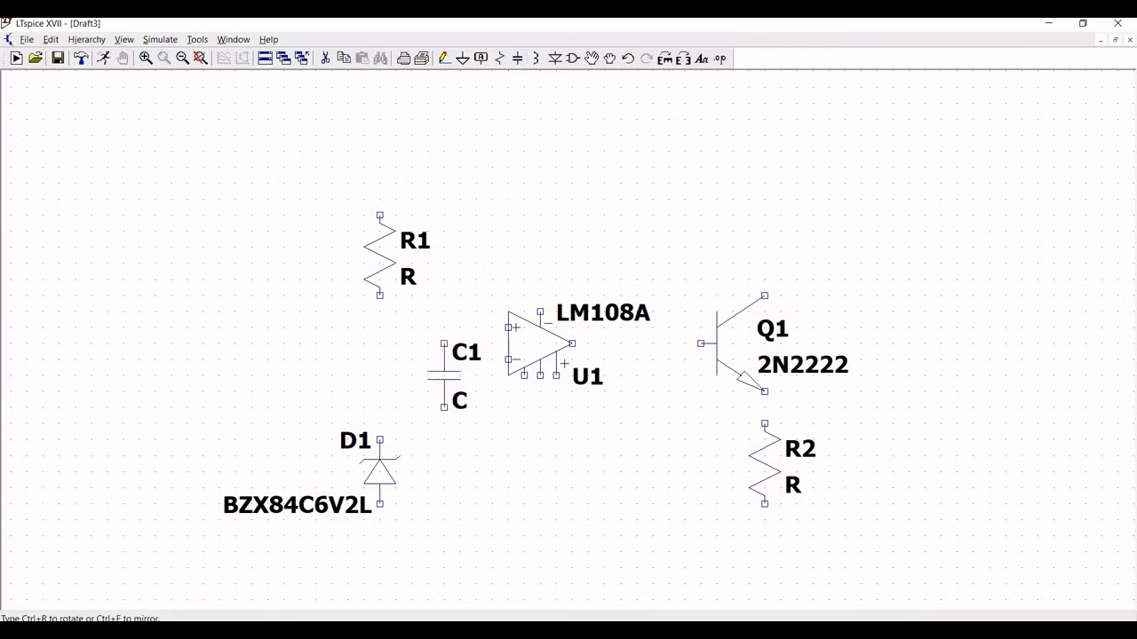
key("ctrl+r")
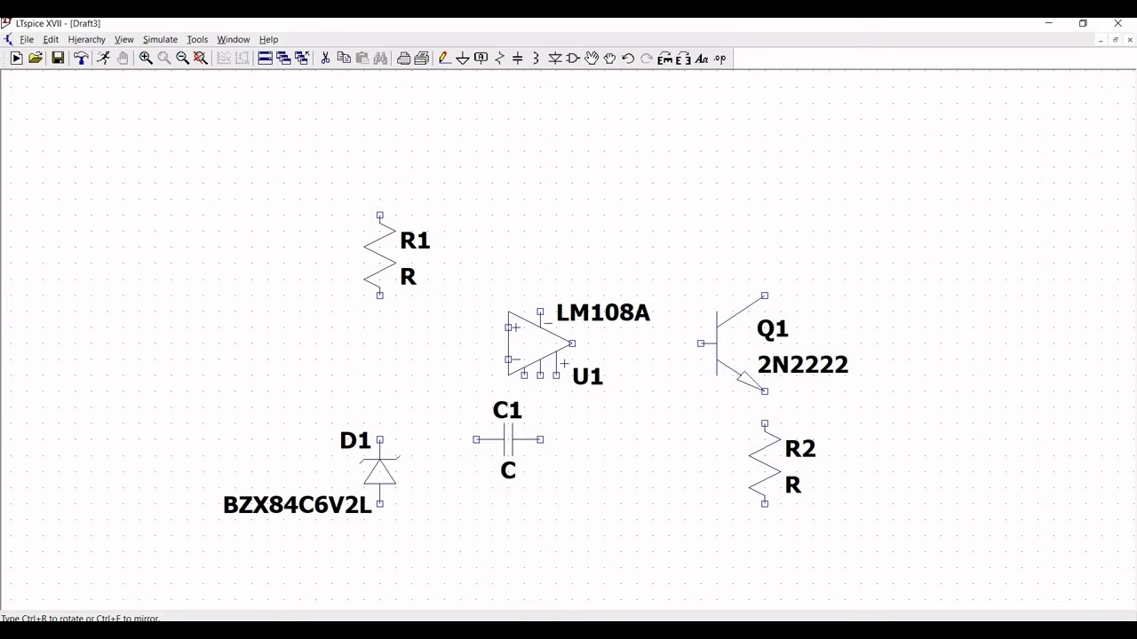
left_click(508, 440)
key("Escape")
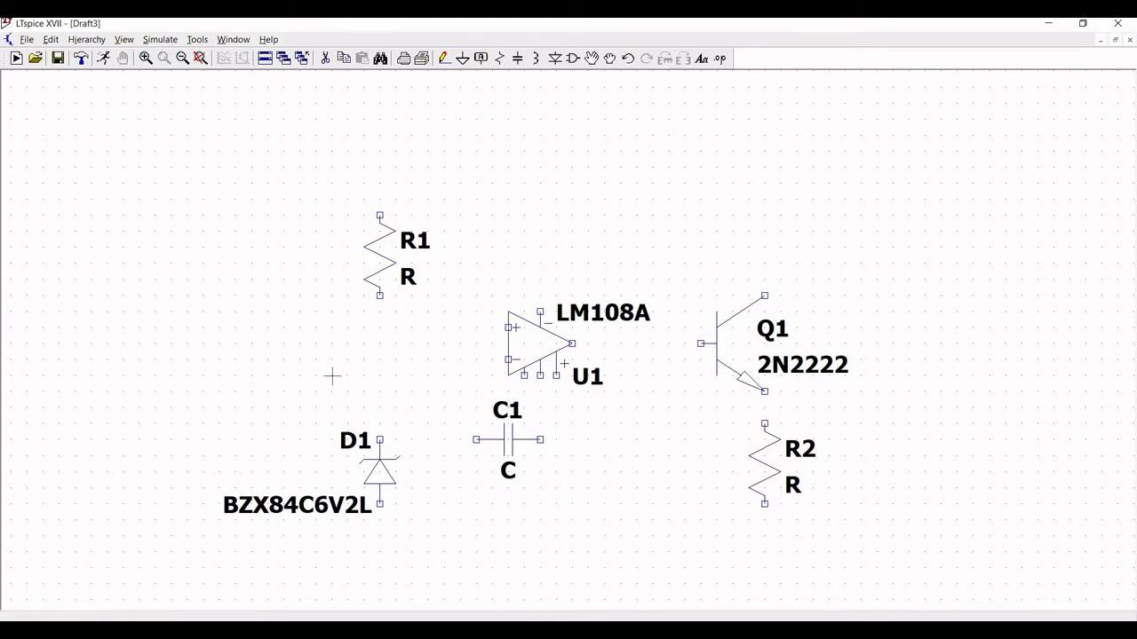
Step: Wire the Zener diode's anode along the bottom of the circuit to the lower end of R2
left_click(444, 58)
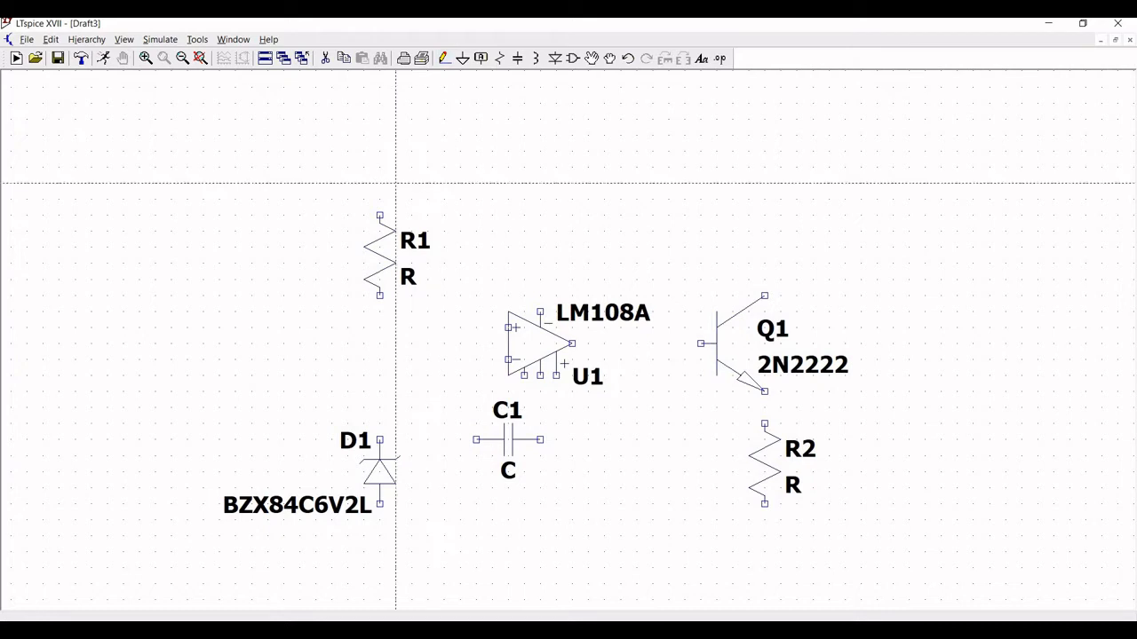
left_click(379, 504)
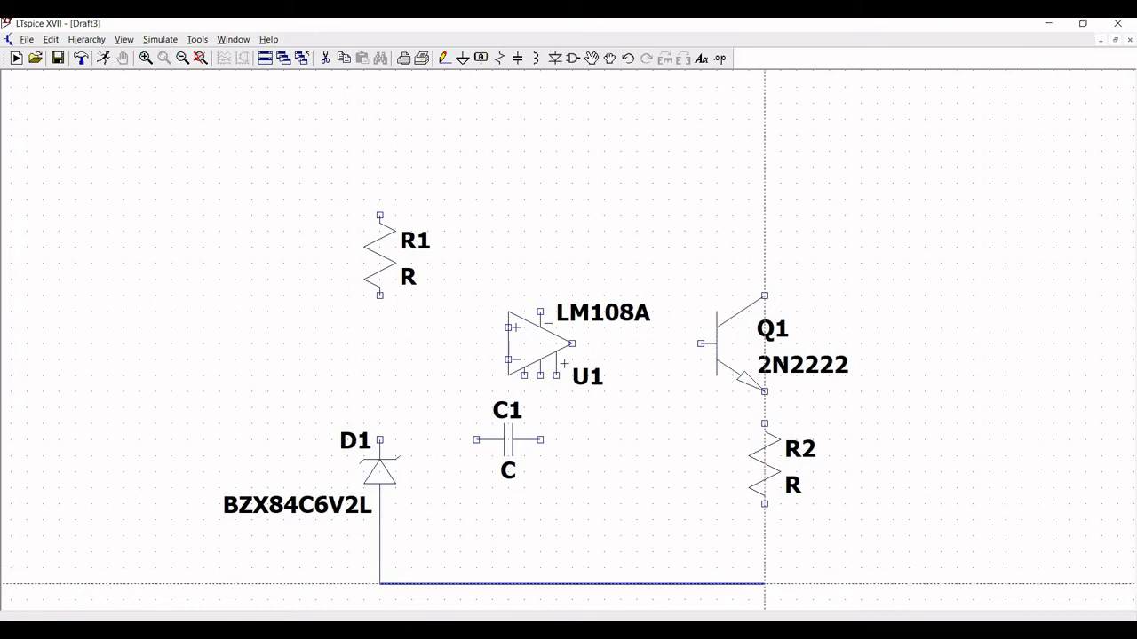
left_click(765, 504)
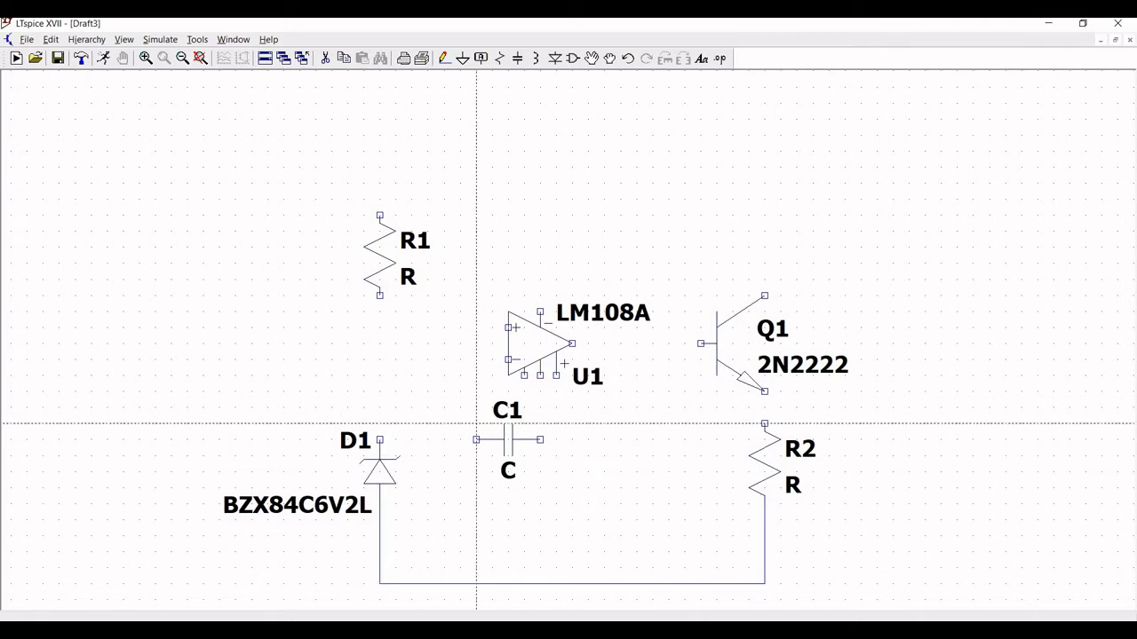
Step: Wire R1's lower end to the Zener diode's cathode and R1's upper end across the top of the circuit to Q1's collector
left_click(380, 294)
left_click(380, 440)
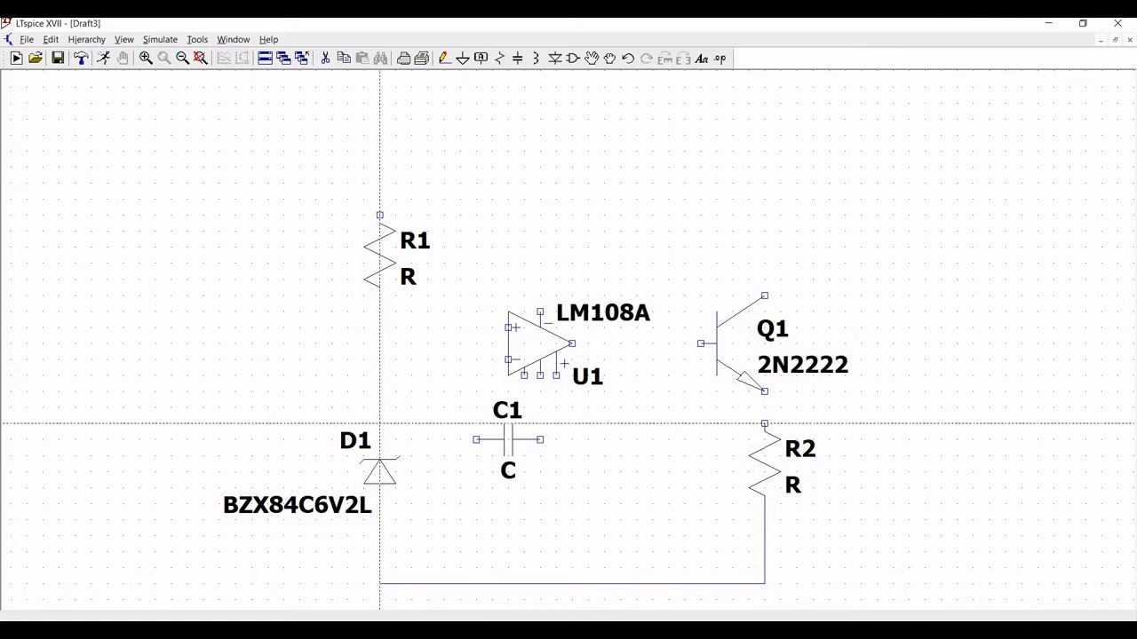
left_click(380, 215)
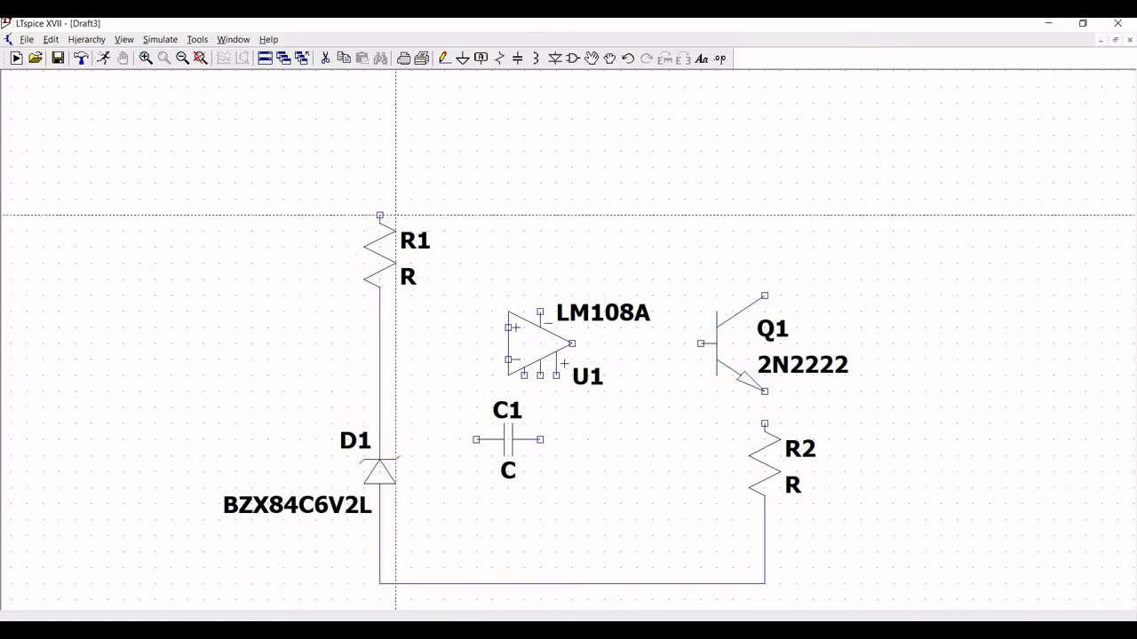
left_click(380, 152)
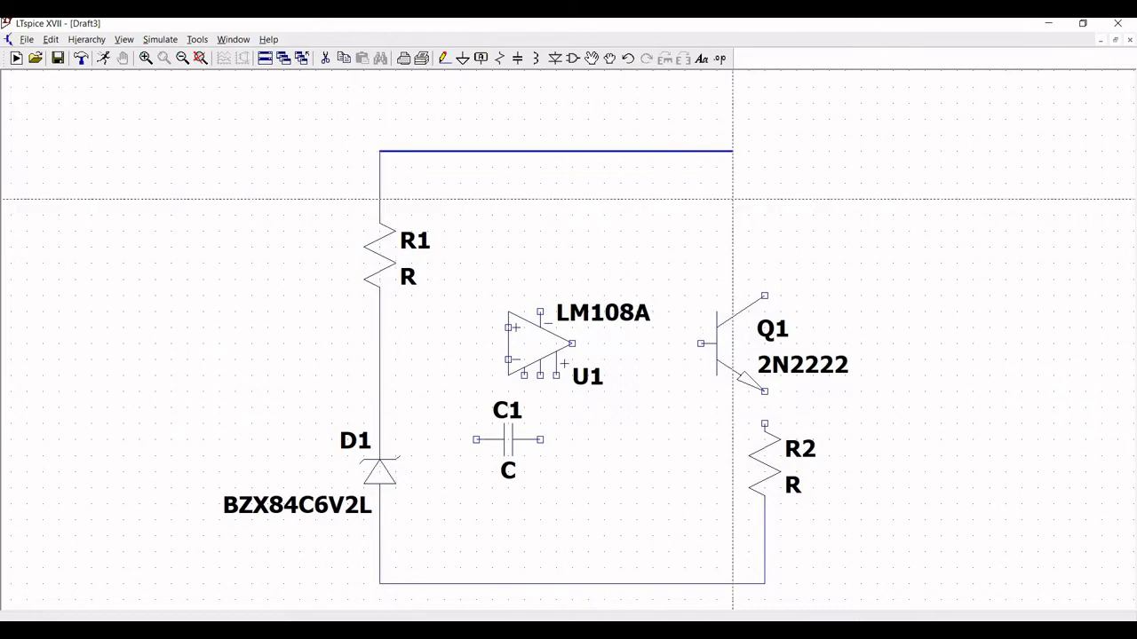
left_click(764, 152)
left_click(765, 296)
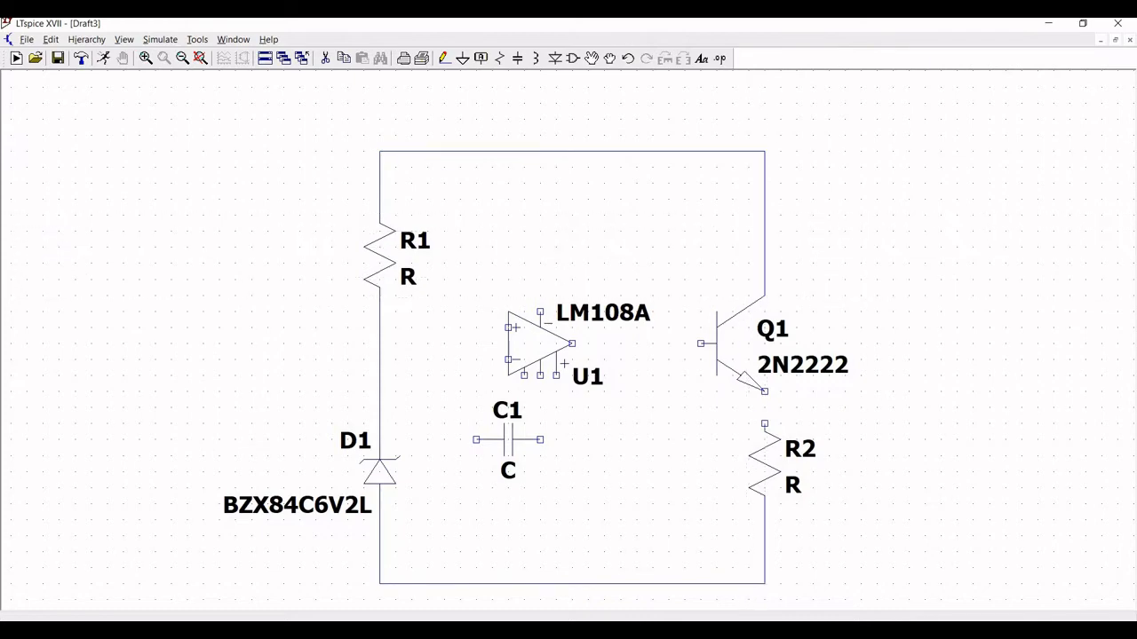
Step: Wire the op-amp output to Q1's base and Q1's emitter to the upper end of R2
left_click(701, 343)
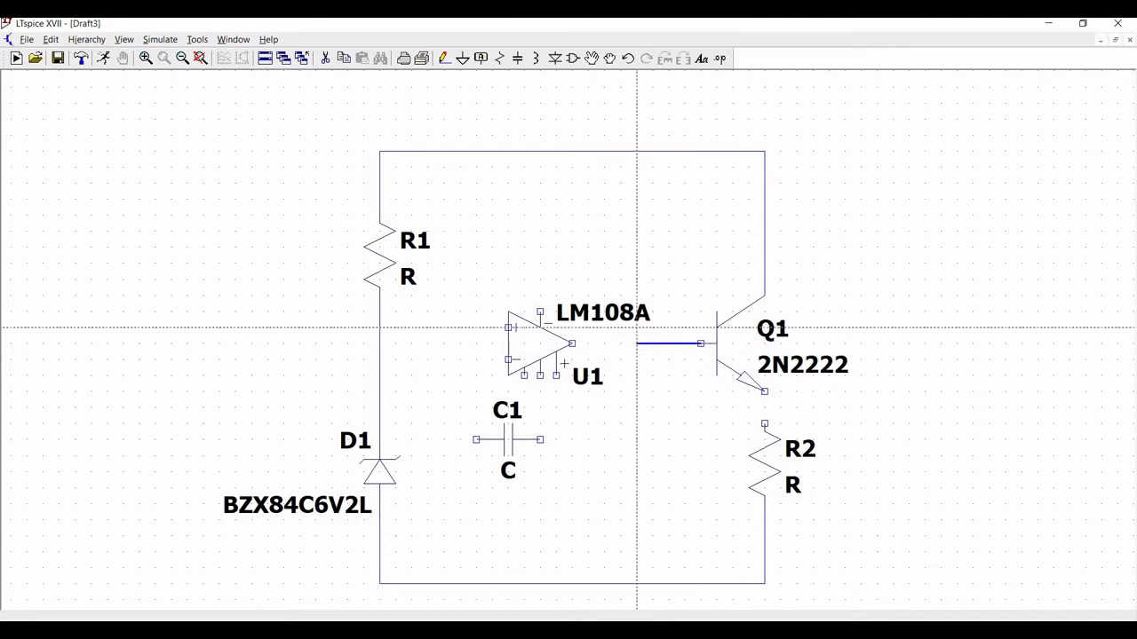
left_click(572, 342)
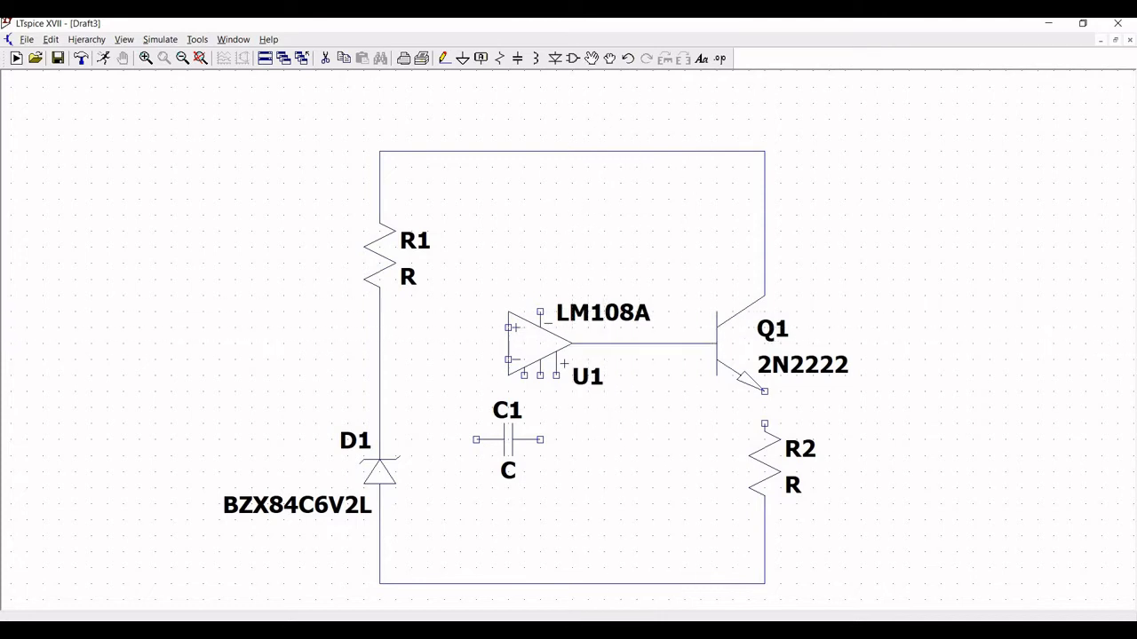
left_click(765, 391)
left_click(765, 423)
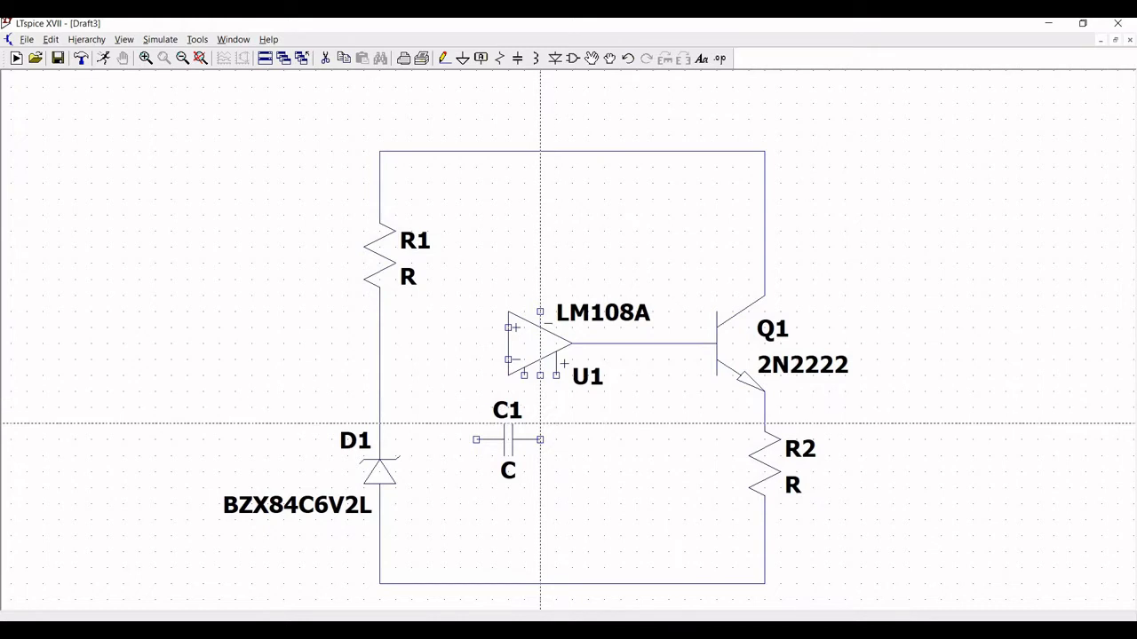
Step: Wire capacitor C1 between the two compensation pins on the underside of the op-amp
left_click(540, 440)
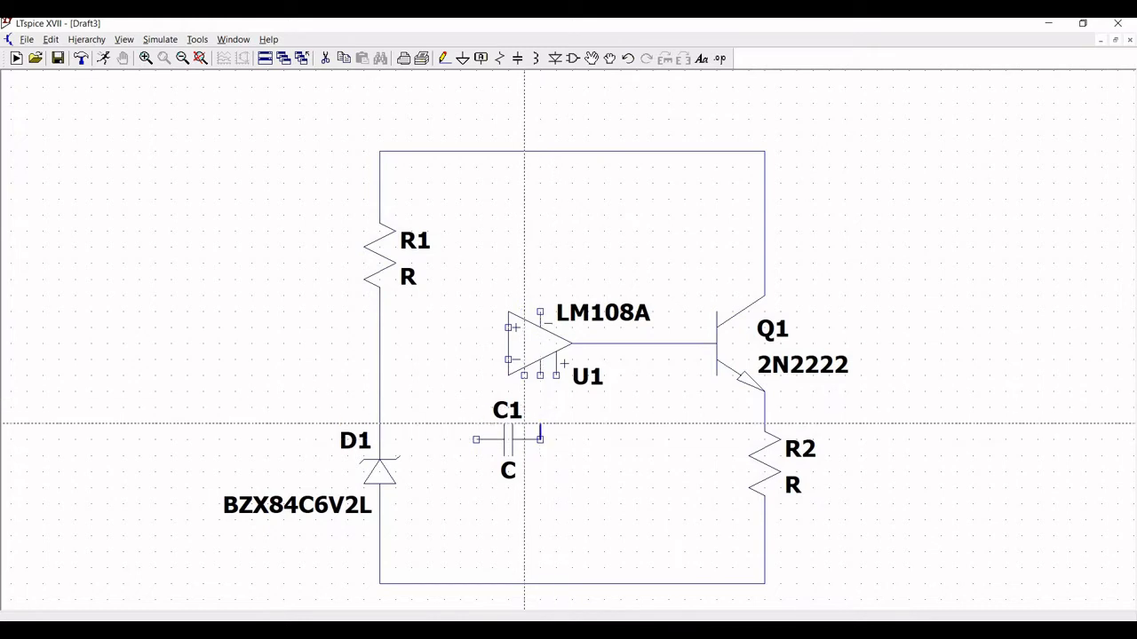
left_click(540, 375)
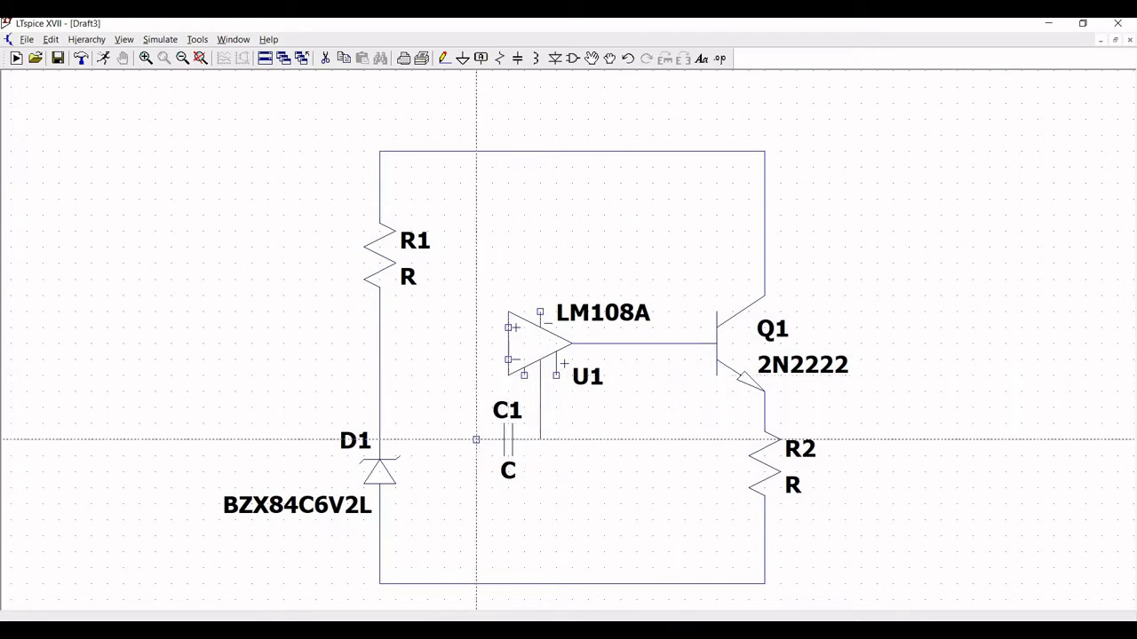
left_click(476, 439)
left_click(476, 391)
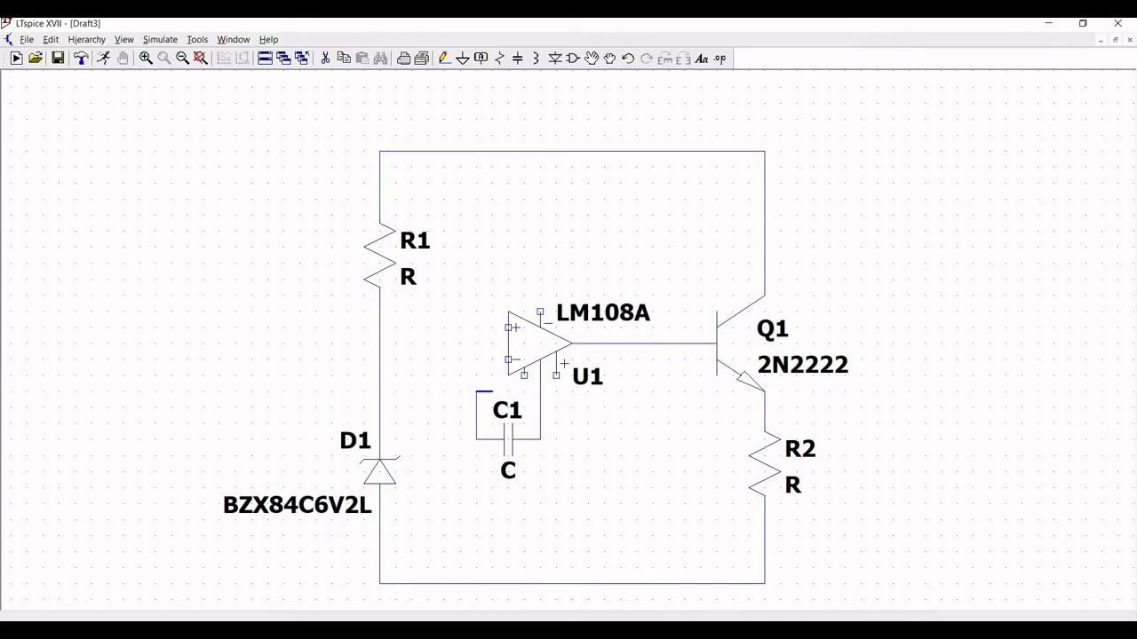
left_click(524, 375)
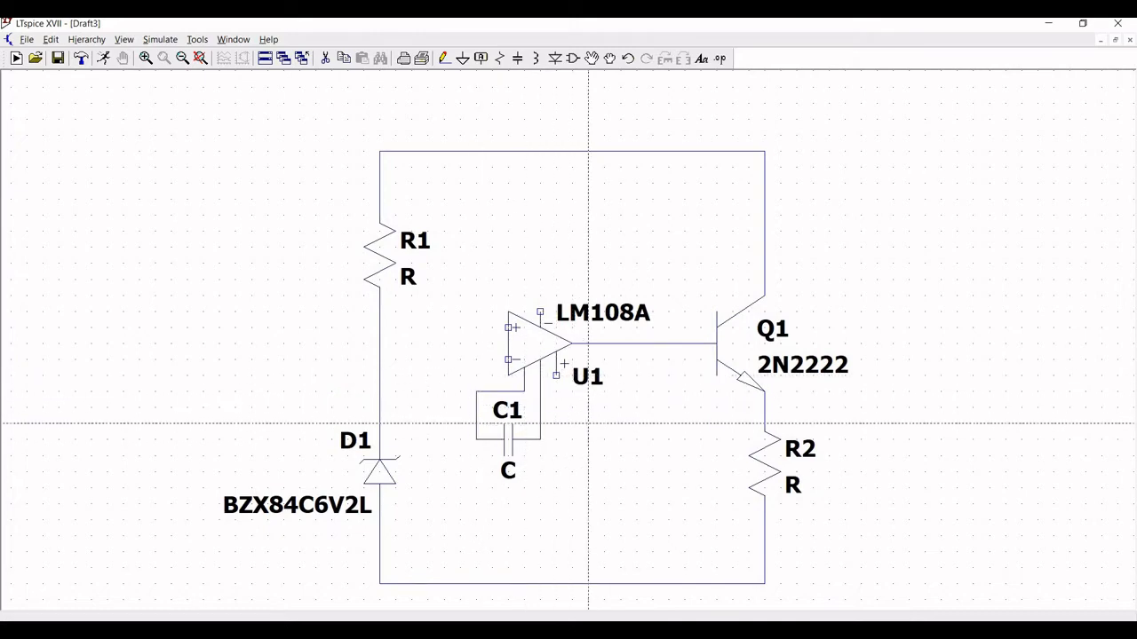
key("Escape")
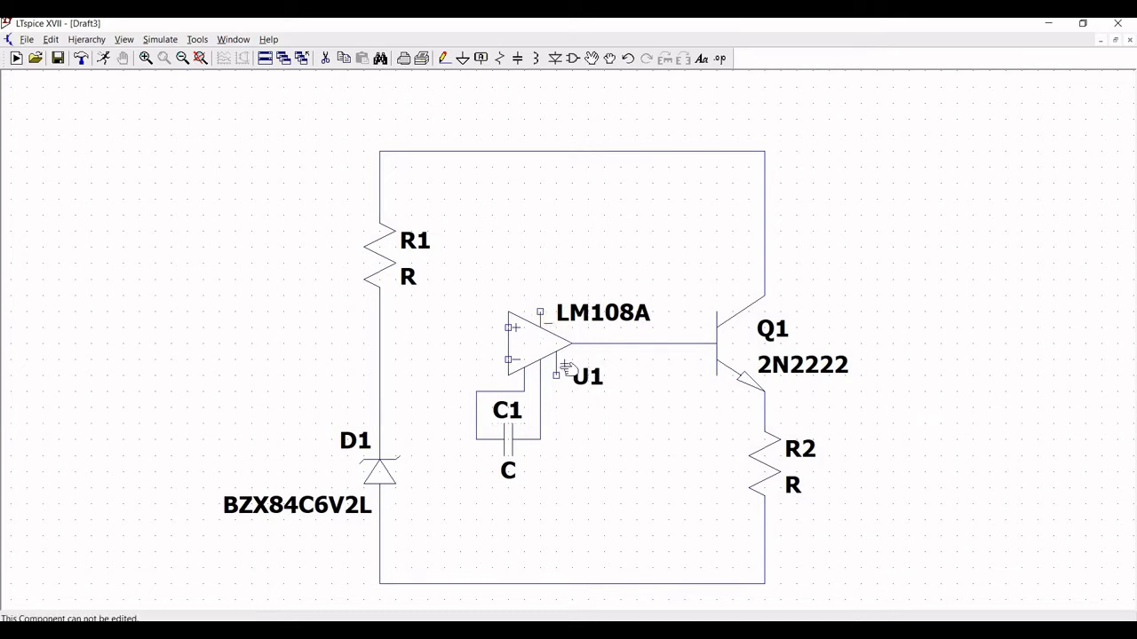
Step: Place two voltage sources side by side to the left of R1
left_click(558, 69)
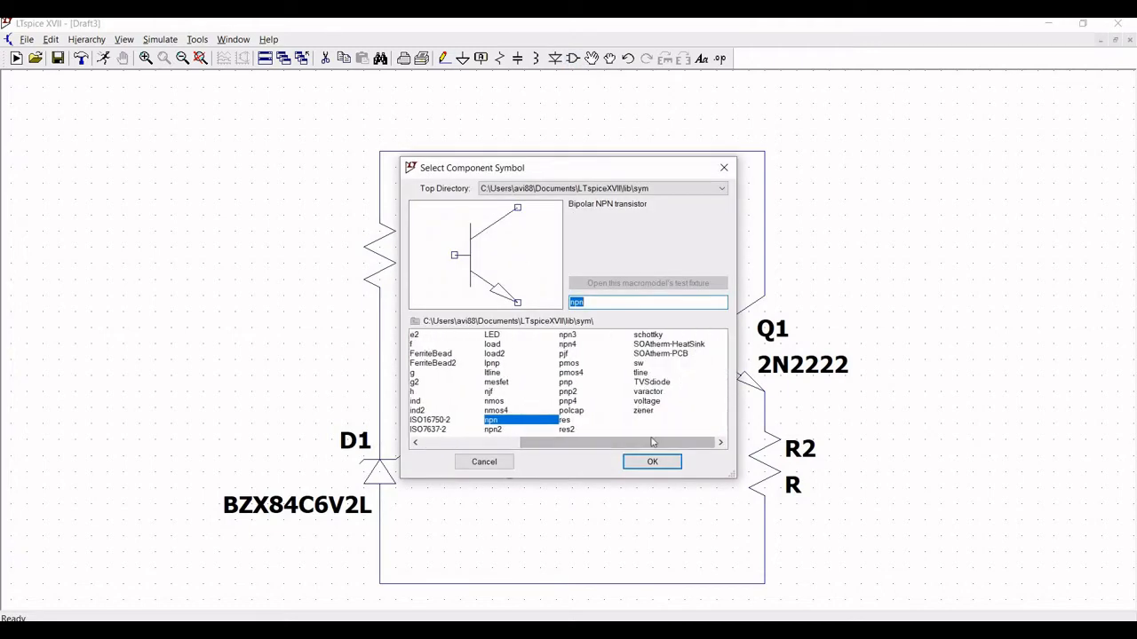
left_click(642, 402)
left_click(652, 462)
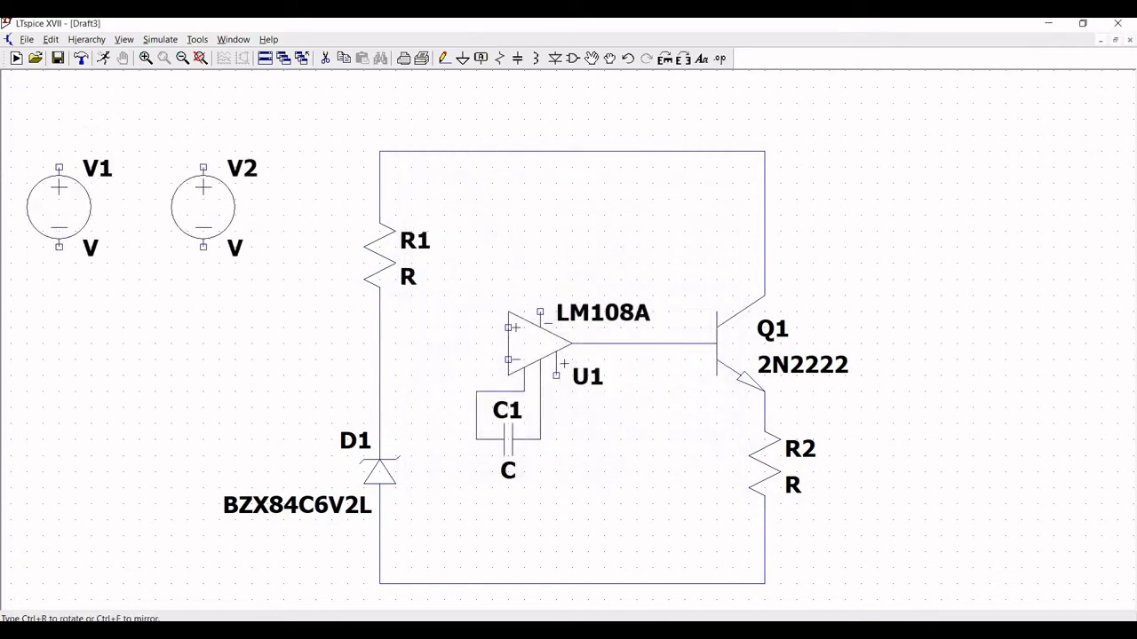
left_click(203, 191)
key("Escape")
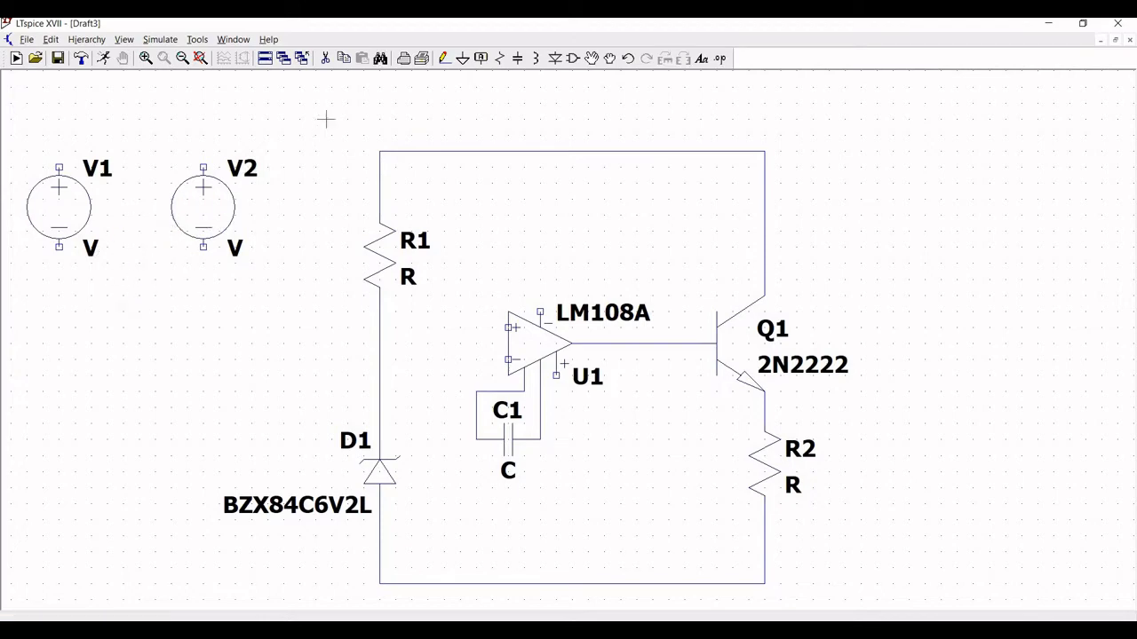
Step: Place a ground symbol directly below each of the two voltage sources, leaving a gap for wiring
left_click(462, 58)
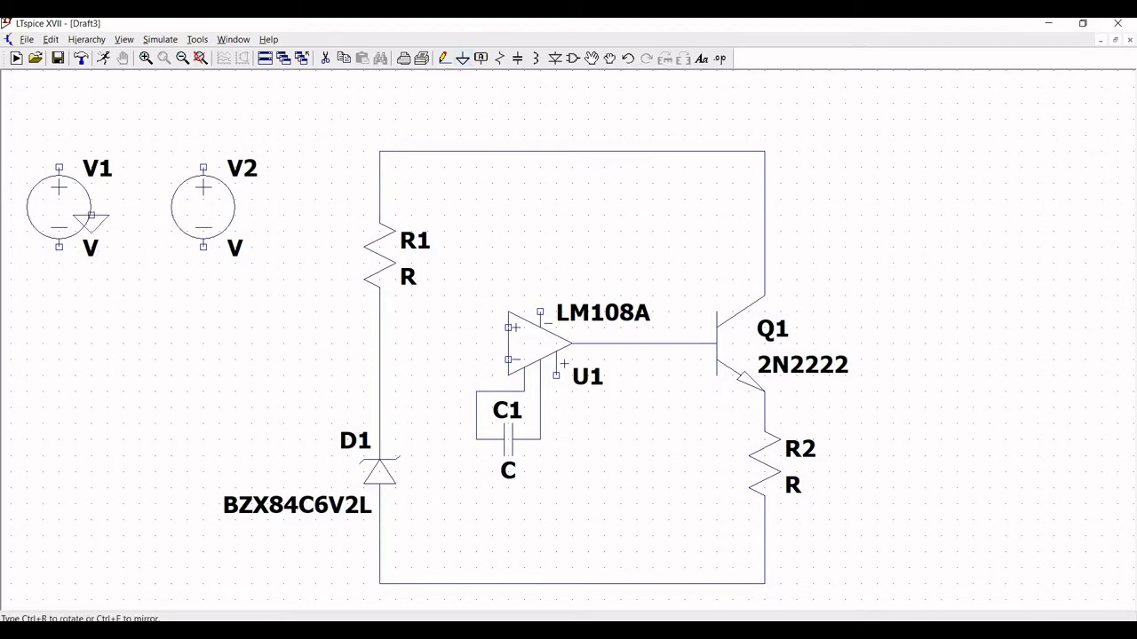
left_click(58, 296)
left_click(203, 296)
key("Escape")
key("g")
key("Escape")
Step: Wire the negative terminals of V1 and V2 to the ground symbols below them
left_click(444, 59)
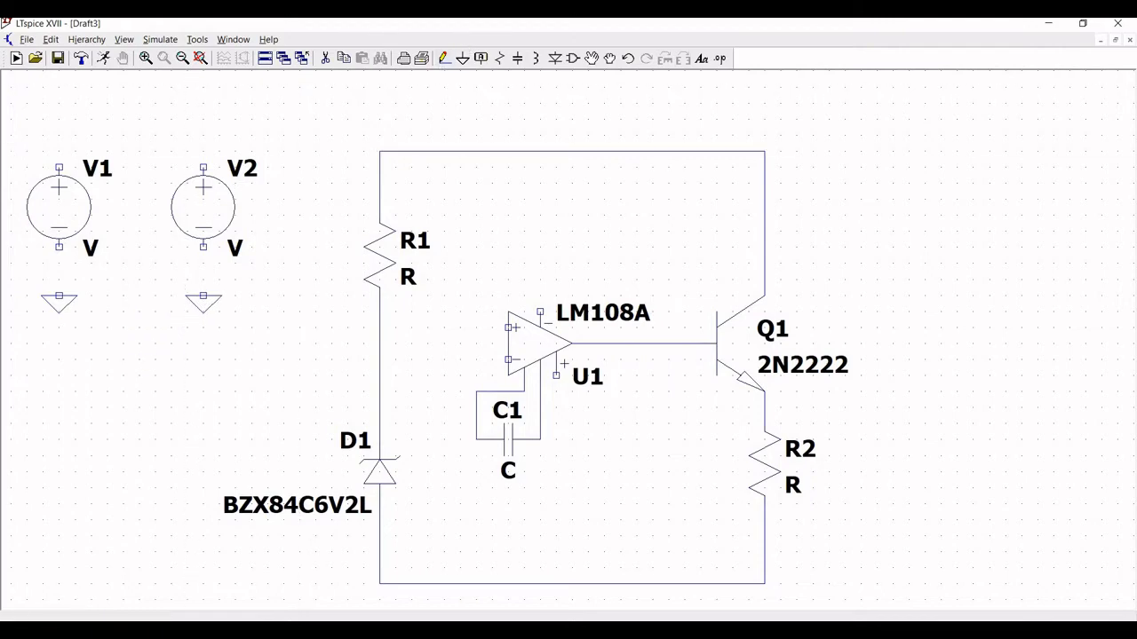
left_click(58, 247)
left_click(59, 296)
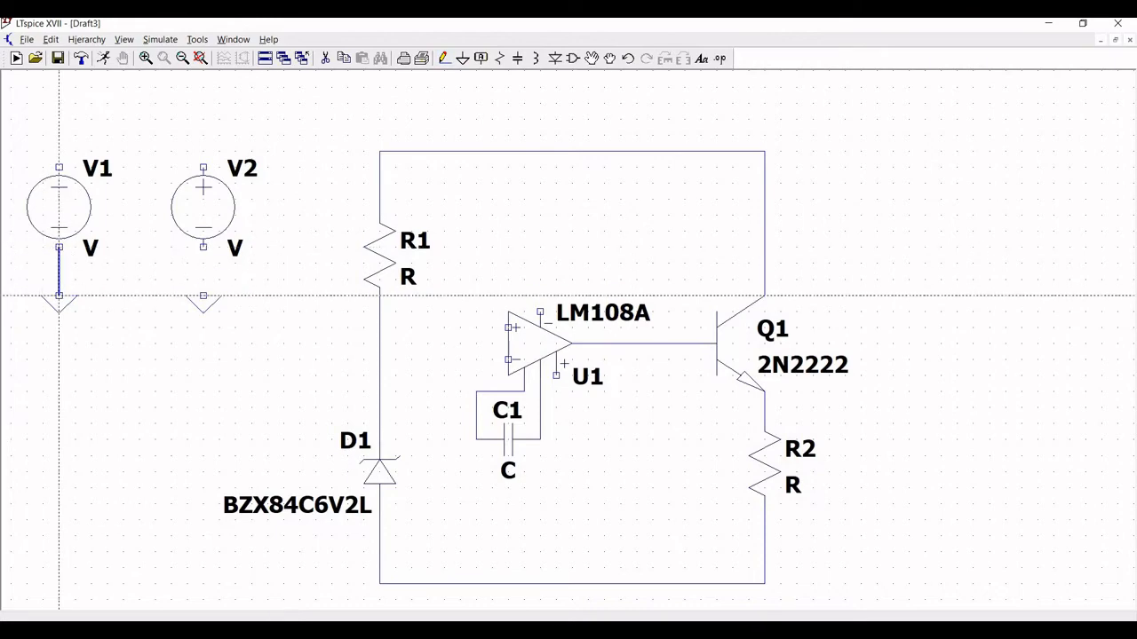
left_click(204, 247)
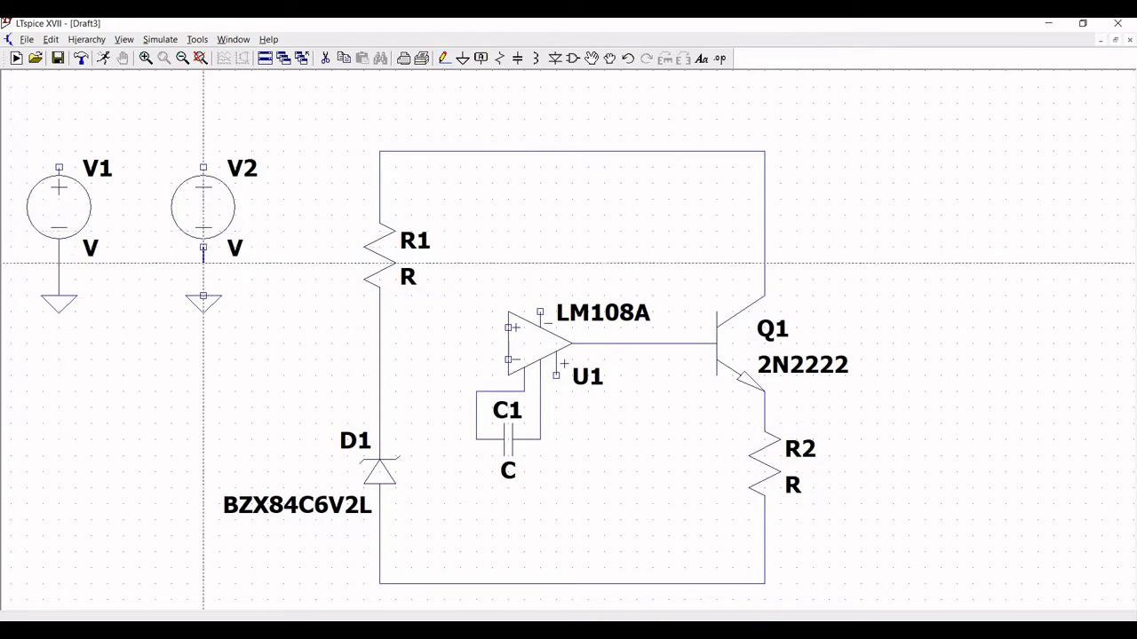
left_click(203, 296)
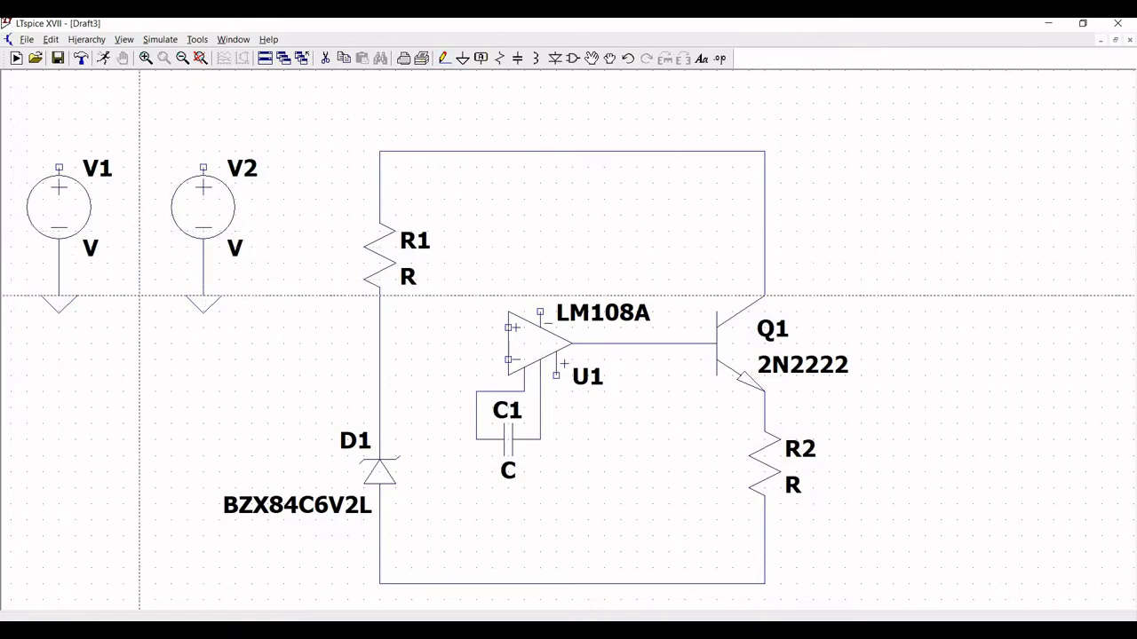
Step: Draw short vertical wire stubs upward from the positive terminals of V1 and V2
left_click(59, 167)
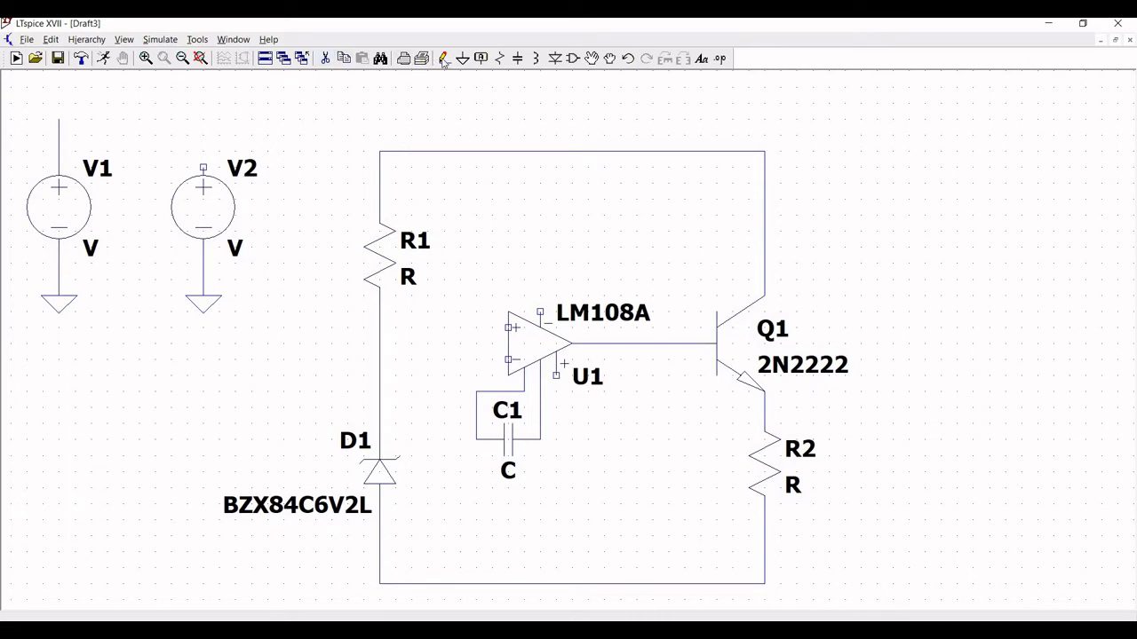
left_click(203, 167)
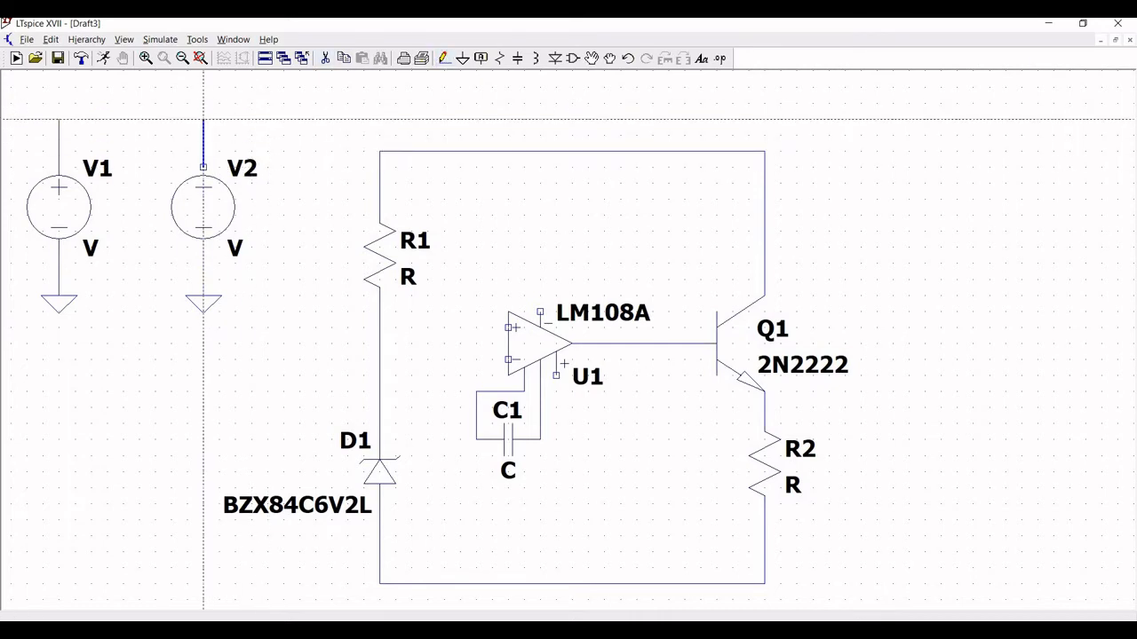
key("Escape")
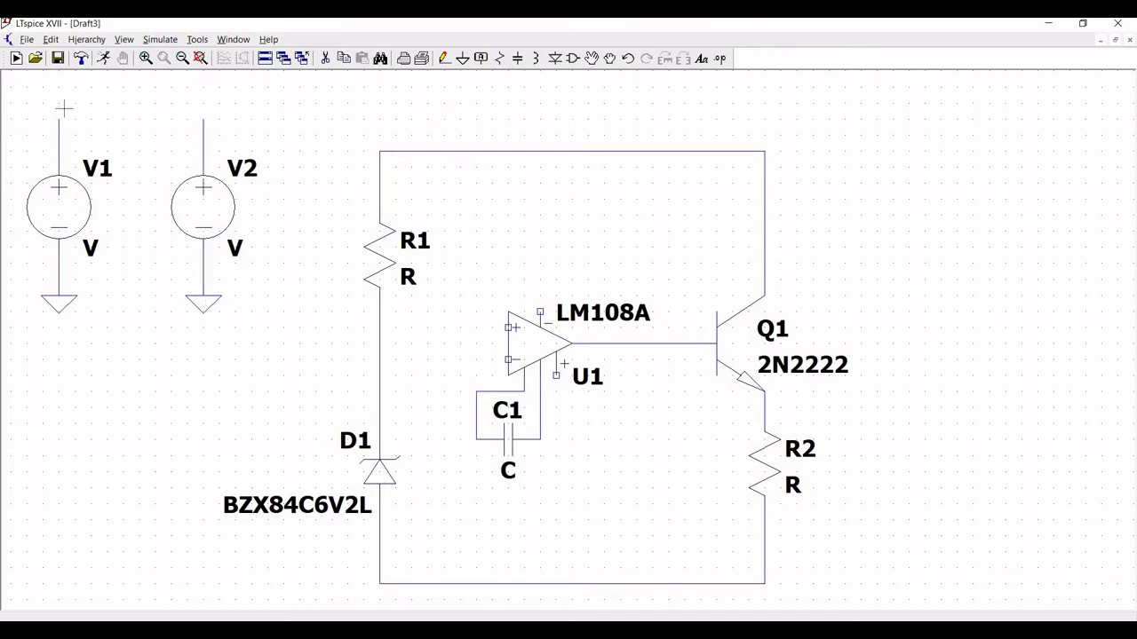
Step: Label the wire above V1 as net VCC, with the label rotated vertically at the wire's upper end
right_click(59, 133)
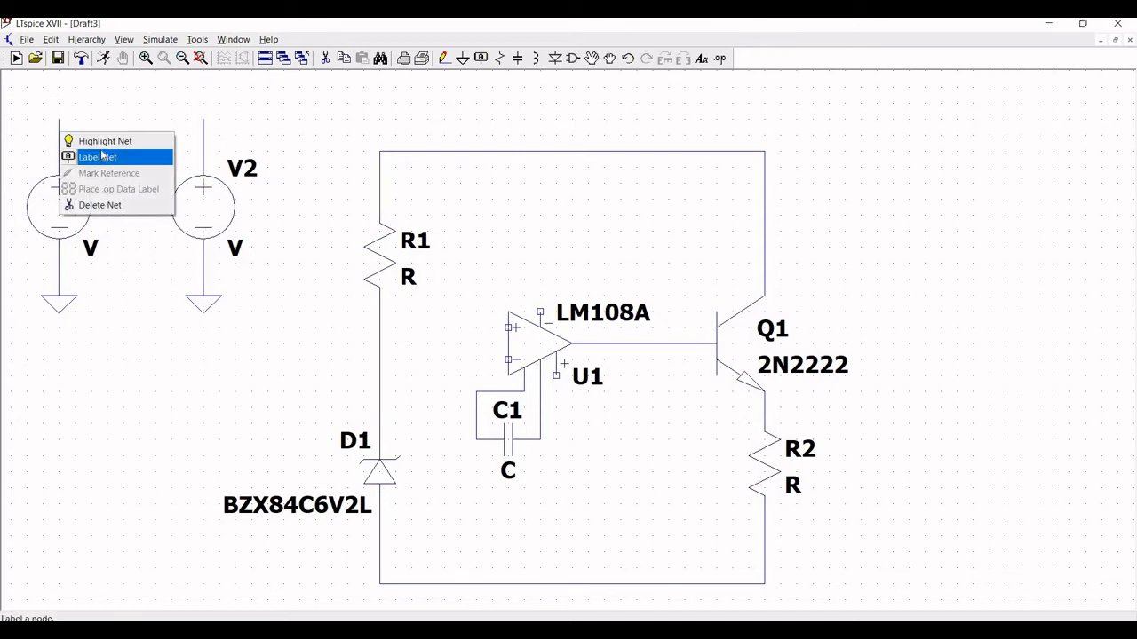
left_click(98, 157)
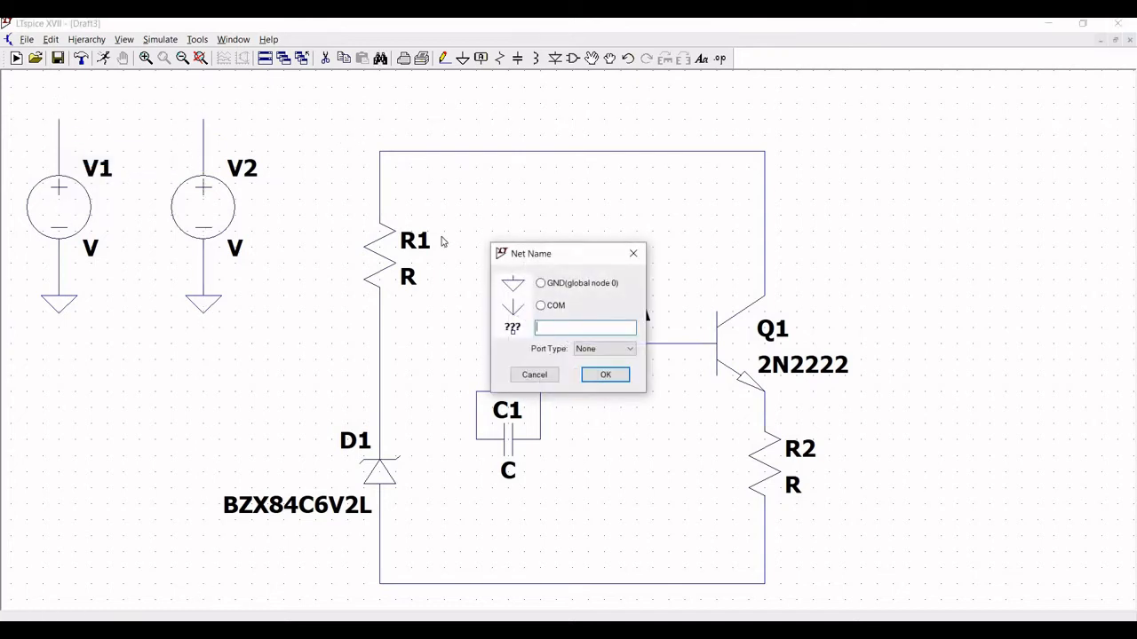
type("VV")
key("BackSpace")
type("CC")
left_click(606, 374)
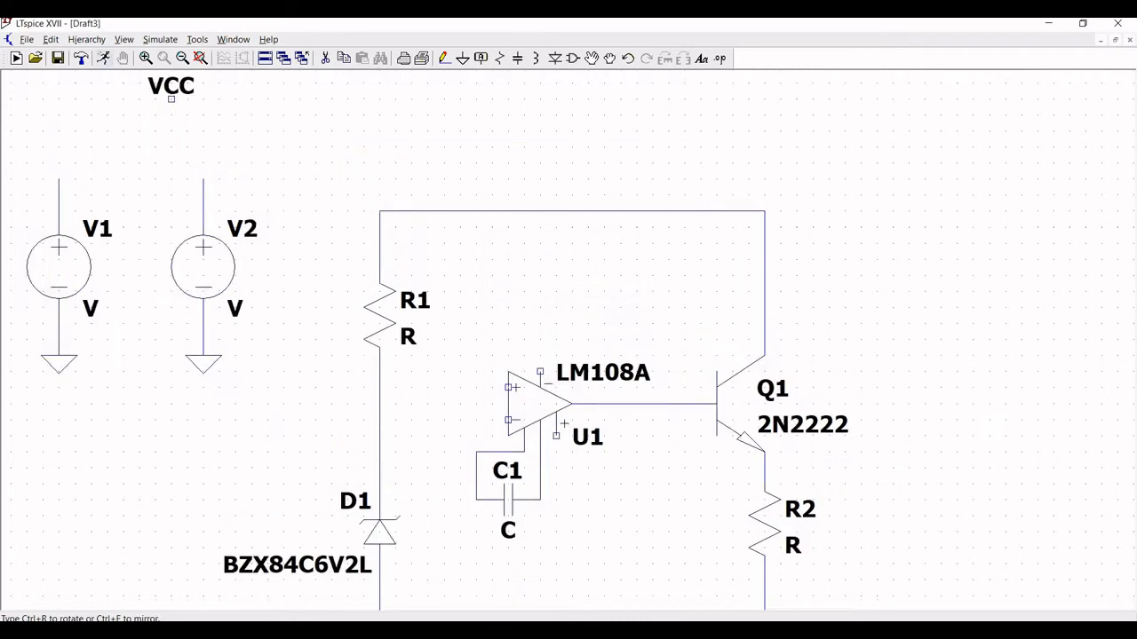
key("ctrl+r")
left_click(59, 255)
key("Escape")
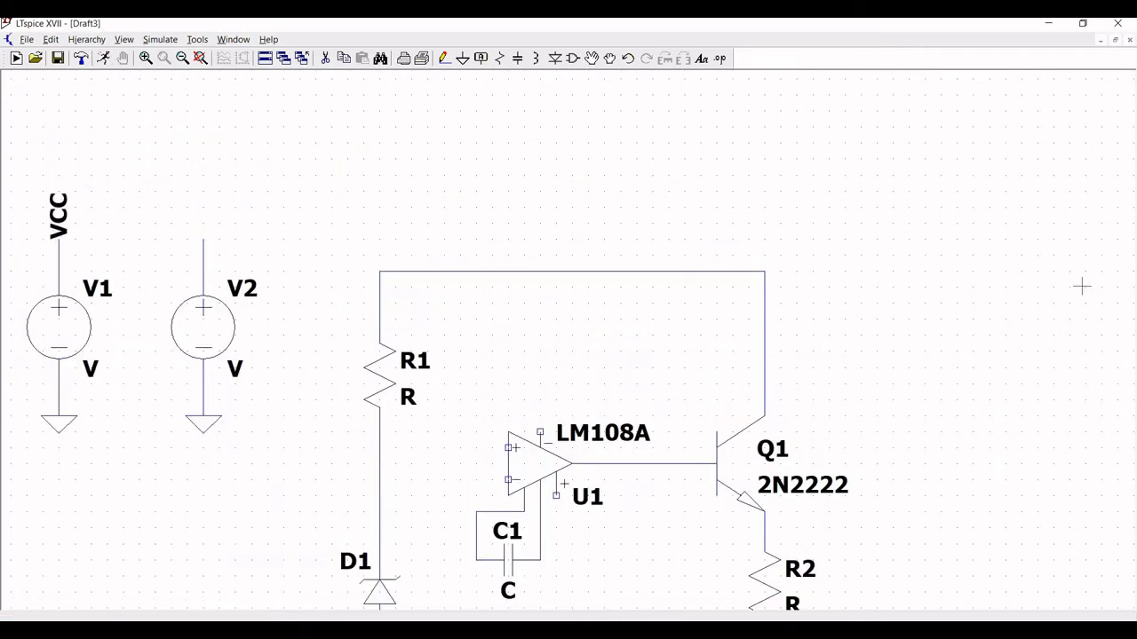
Step: Draw short wire stubs upward from the op-amp's negative supply pin and downward from its positive supply pin
left_click_drag(880, 224, 890, 165)
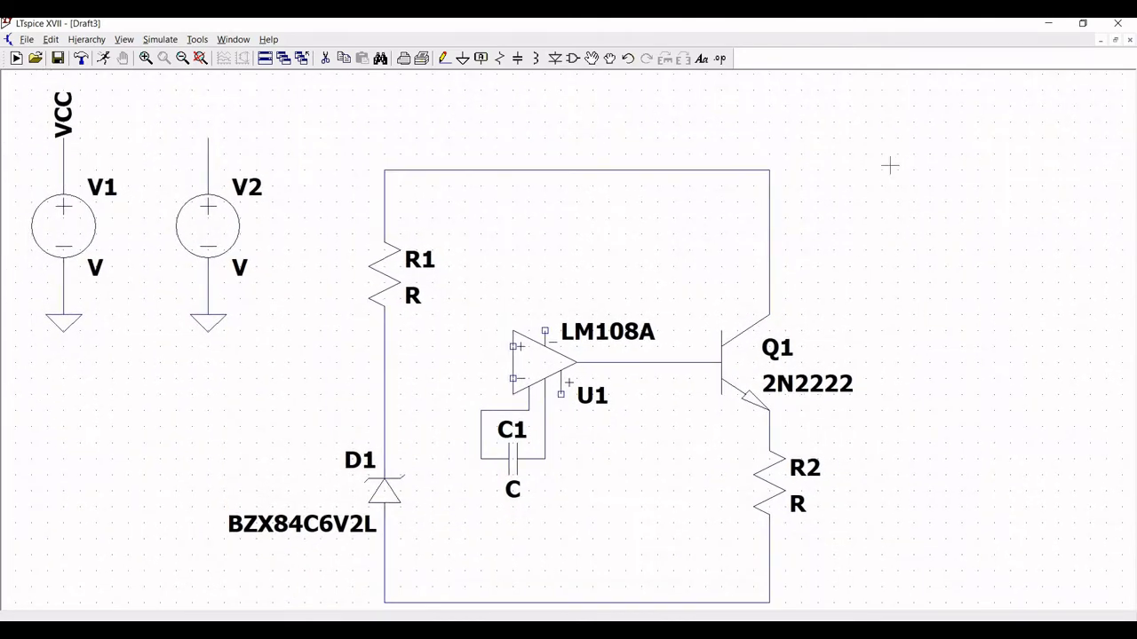
left_click(444, 58)
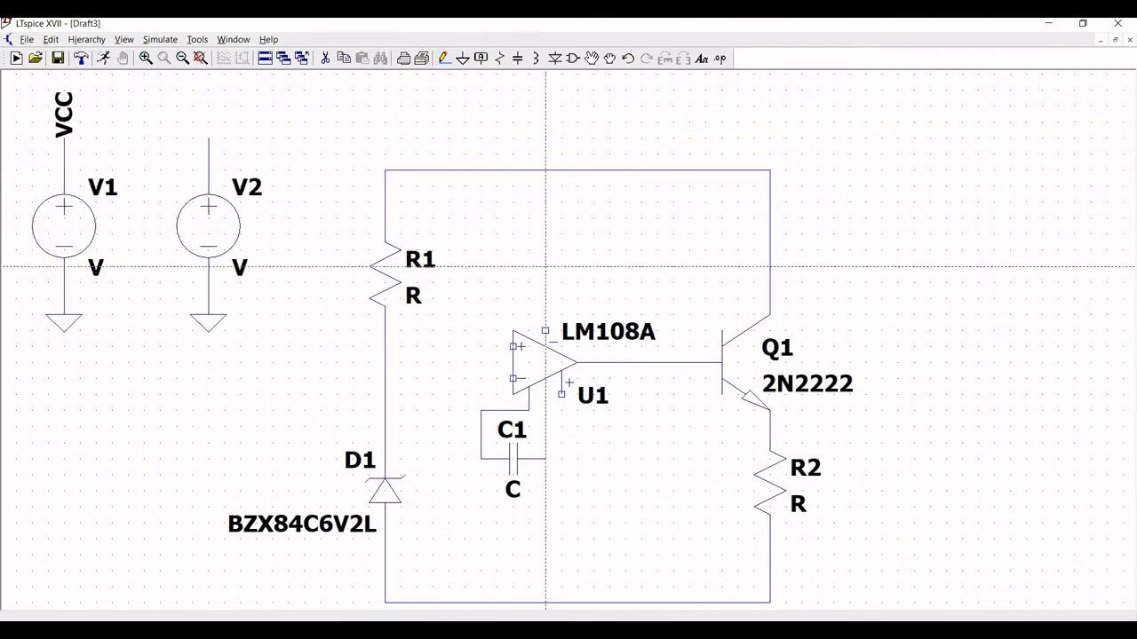
left_click(546, 331)
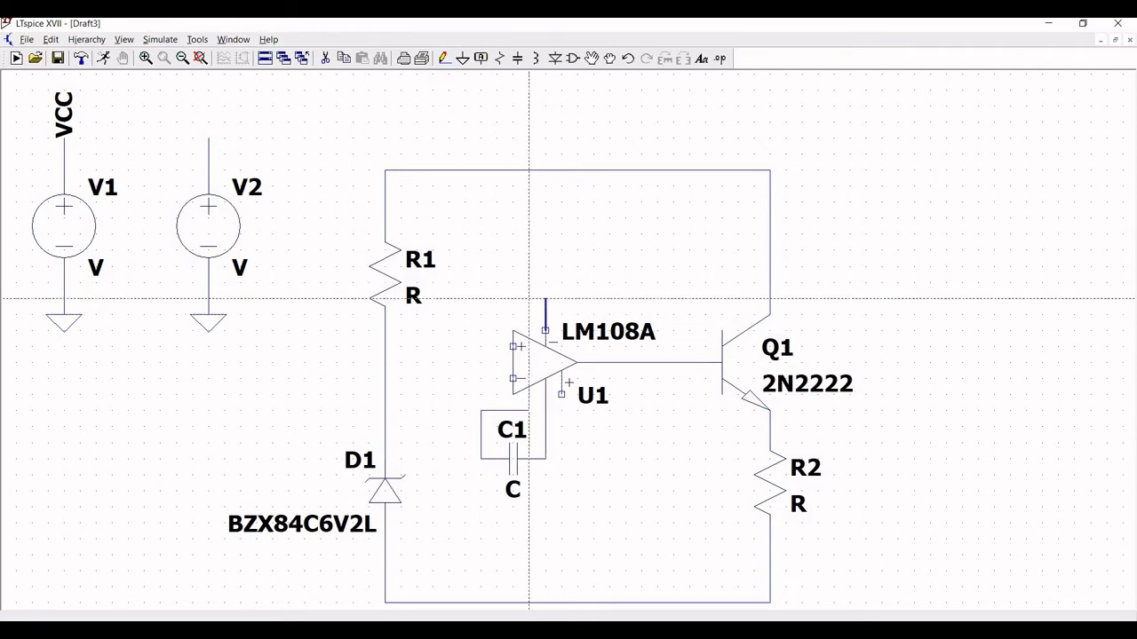
left_click(545, 283)
key("Escape")
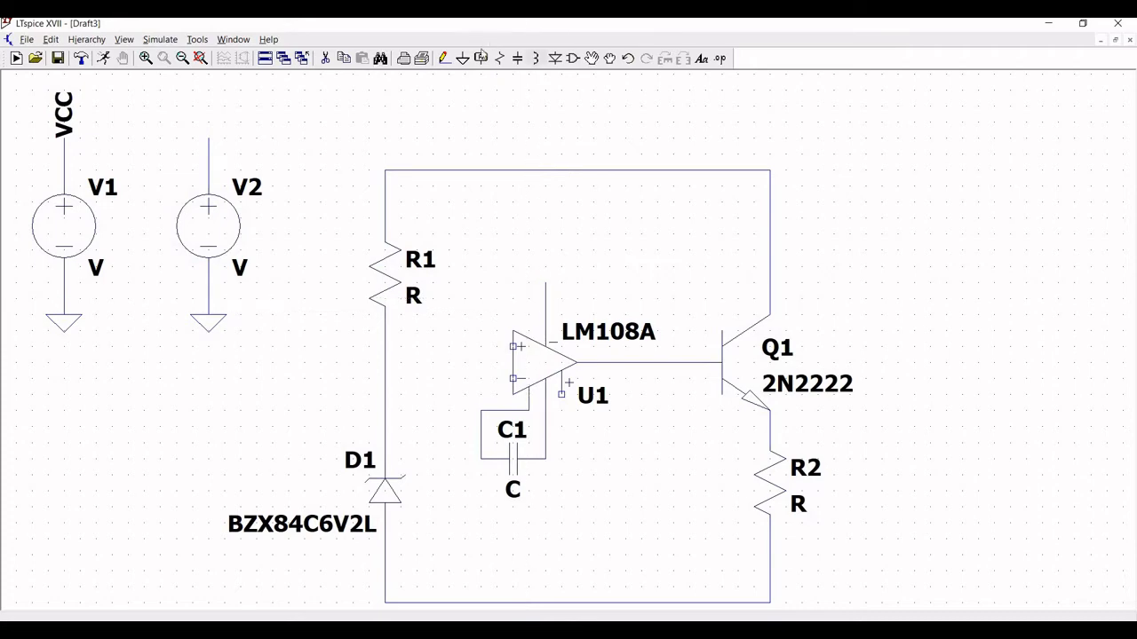
left_click(443, 58)
left_click(561, 394)
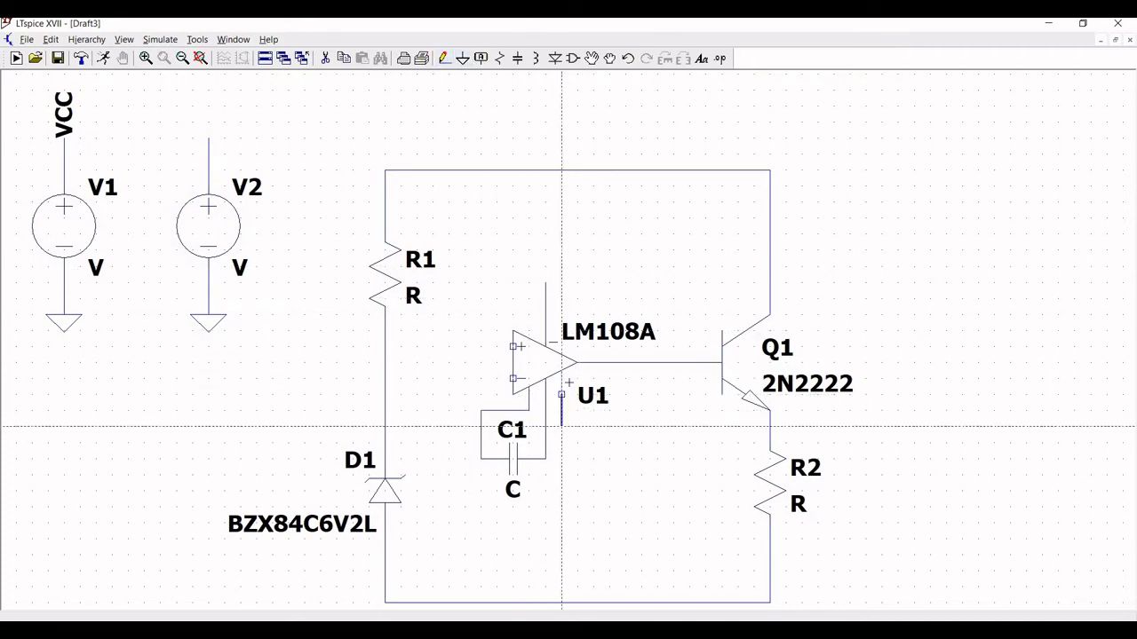
left_click(562, 441)
key("Escape")
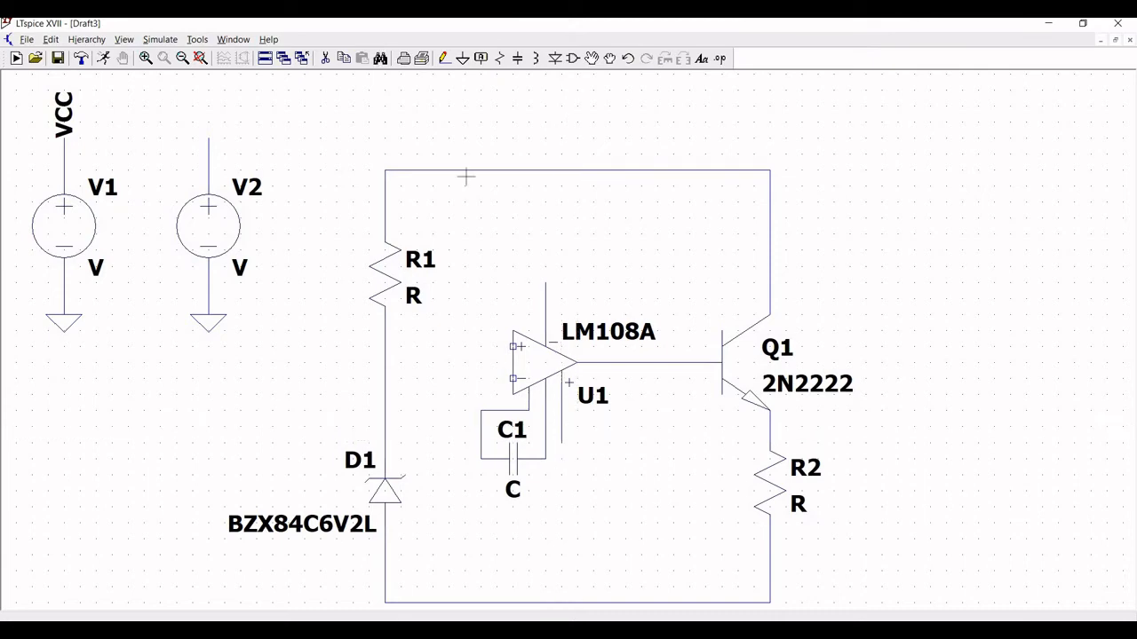
Step: Label the op-amp's negative supply stub and the wire above V2 as net VEE, with both labels rotated vertically
left_click(481, 59)
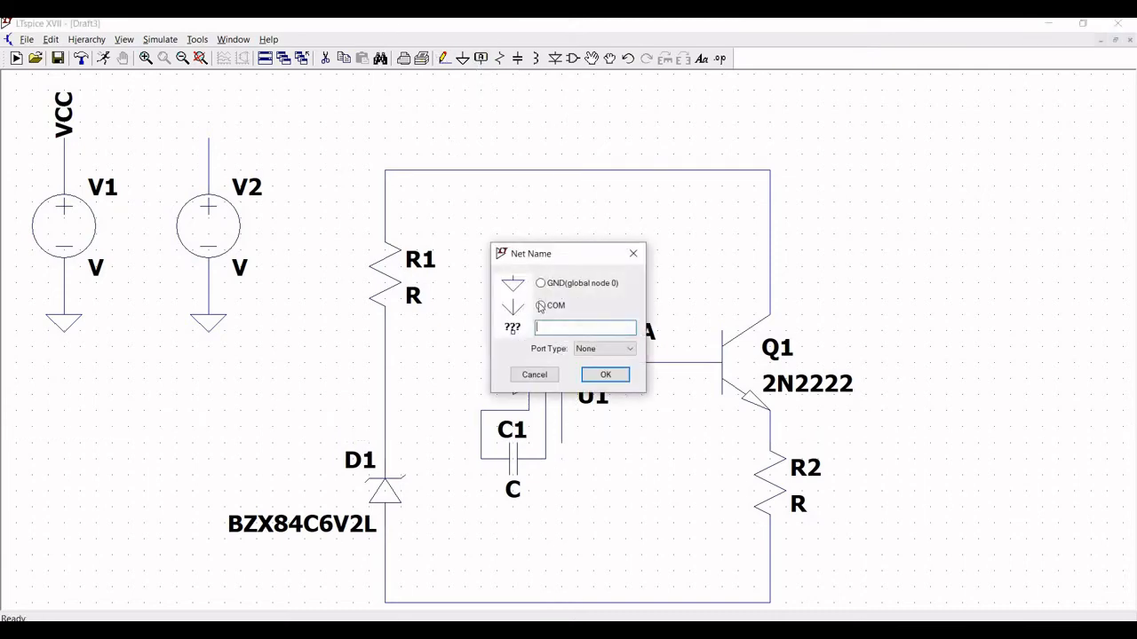
type("VEE")
left_click(590, 374)
left_click(545, 282)
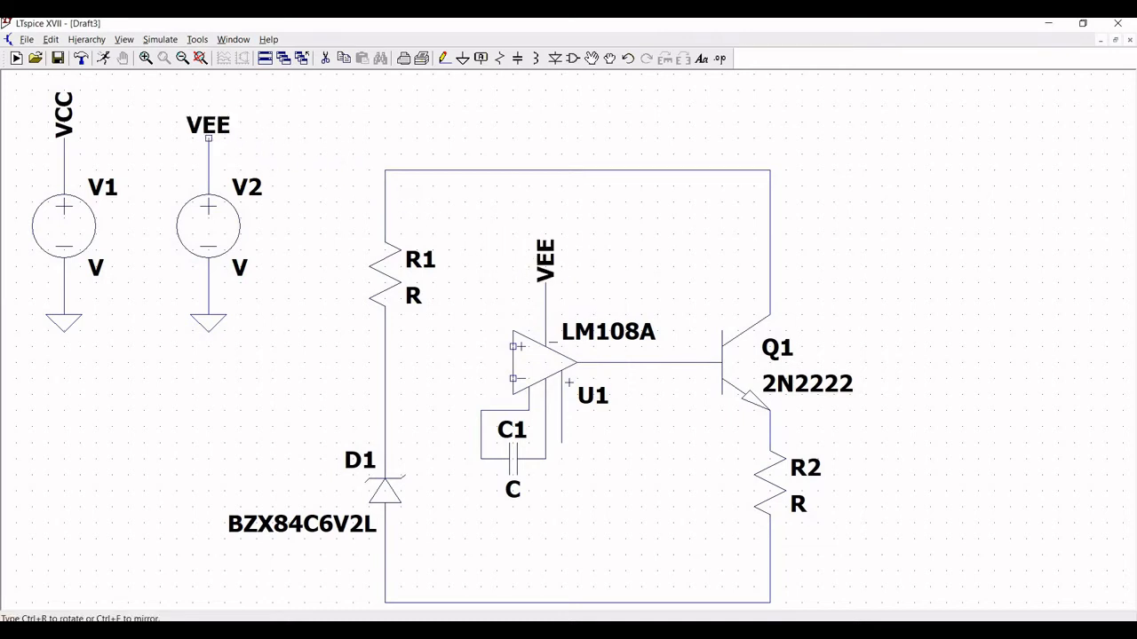
left_click(207, 138)
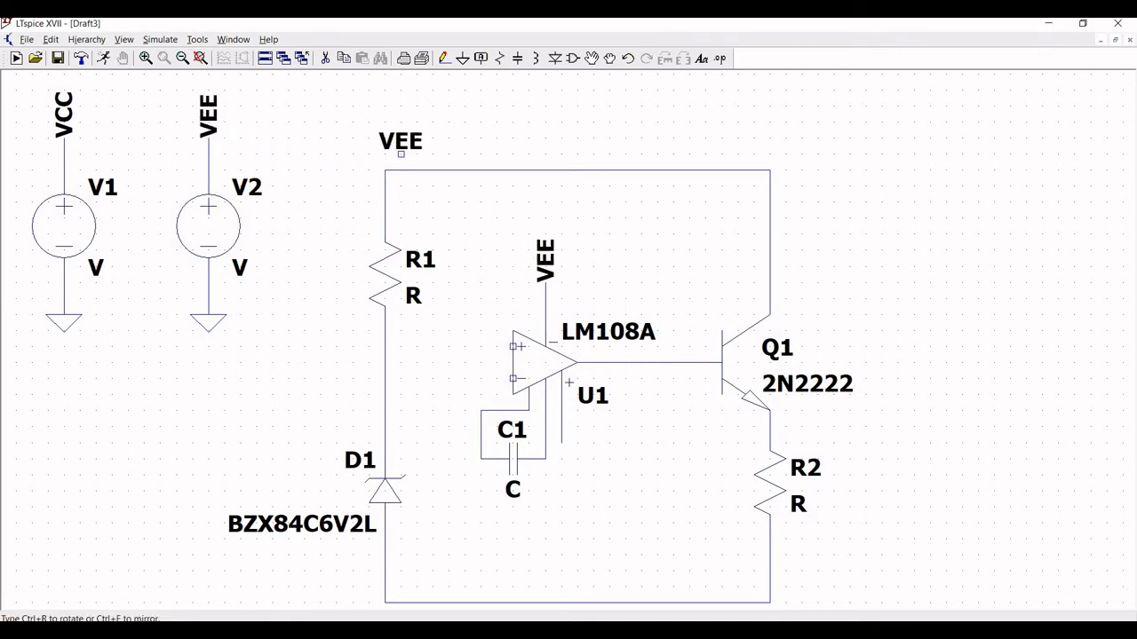
key("Escape")
Step: Label the lower end of the op-amp's positive supply stub as net VCC, with the label rotated vertically
left_click(444, 59)
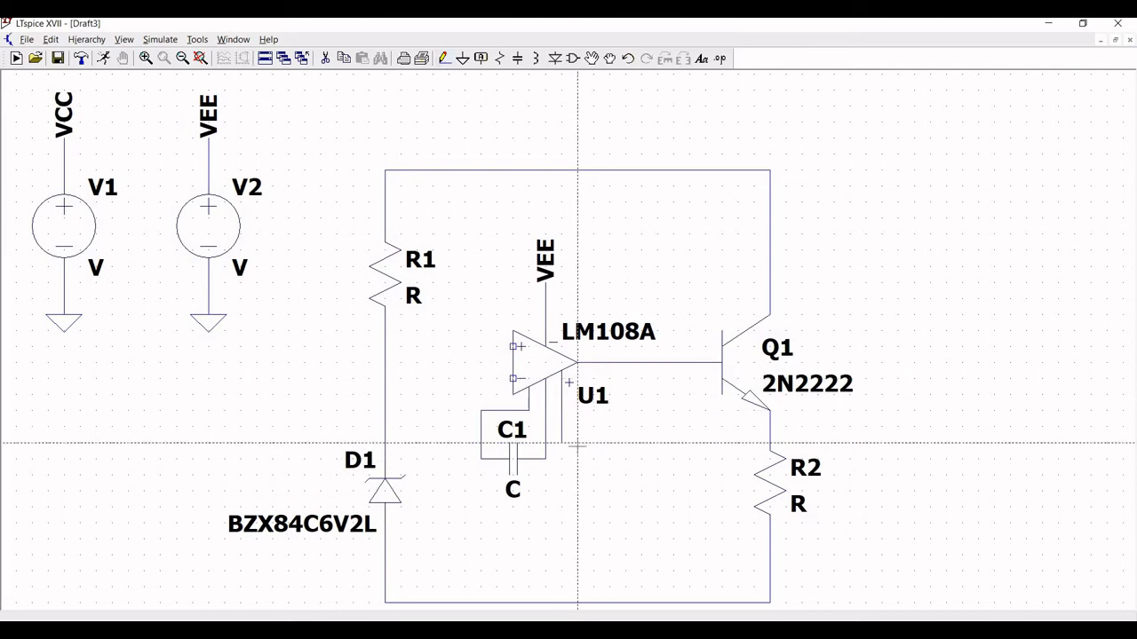
left_click(481, 59)
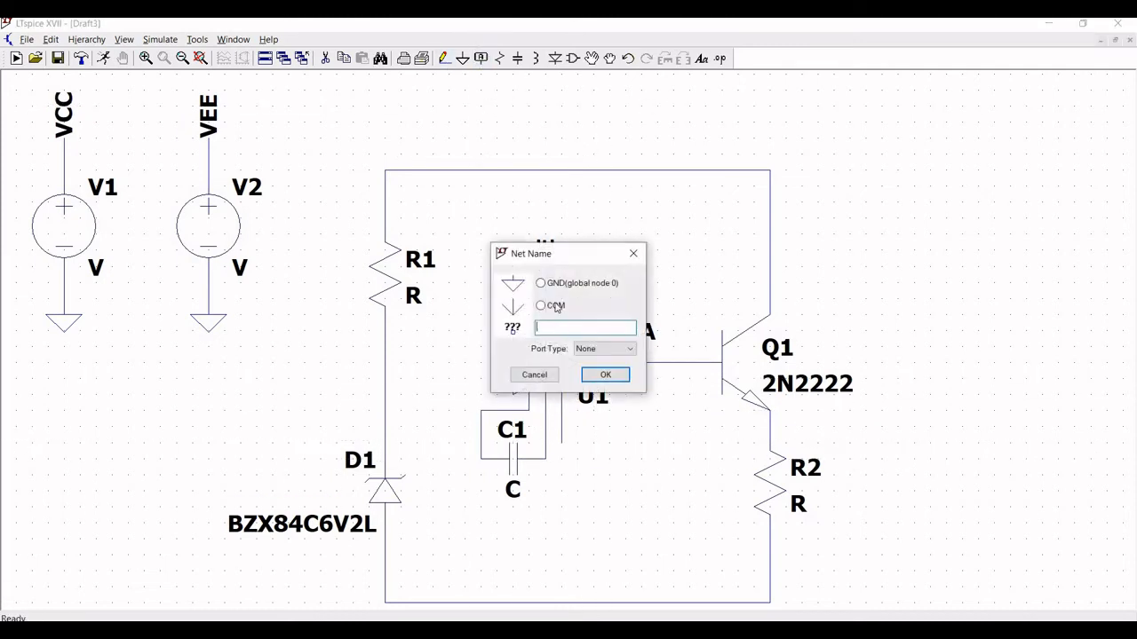
type("VCC")
left_click(599, 376)
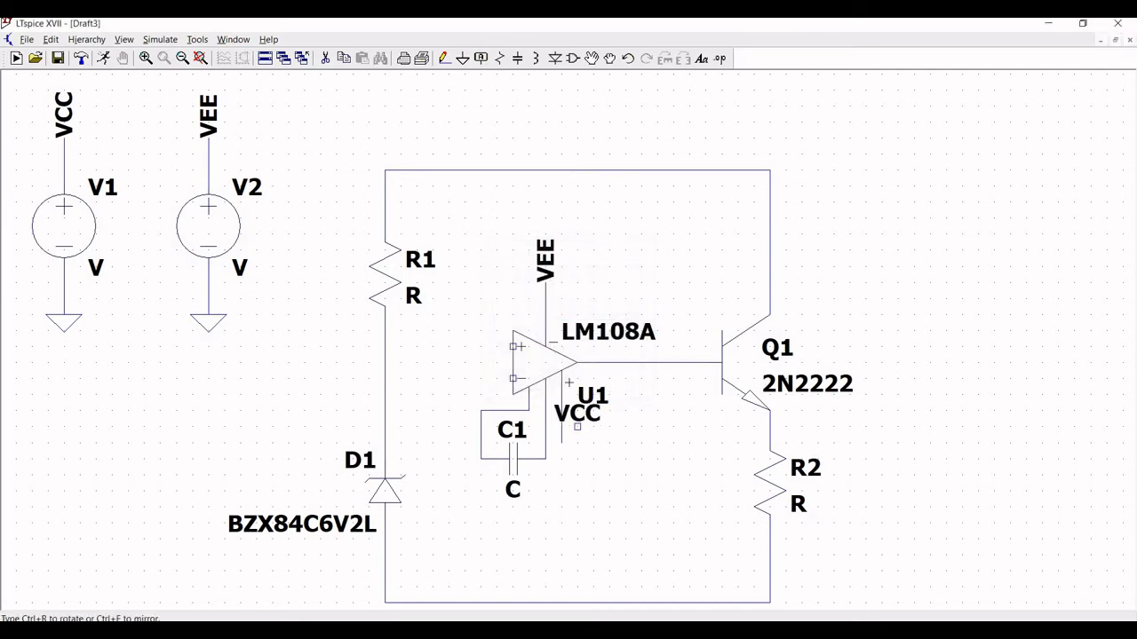
left_click(561, 441)
key("Escape")
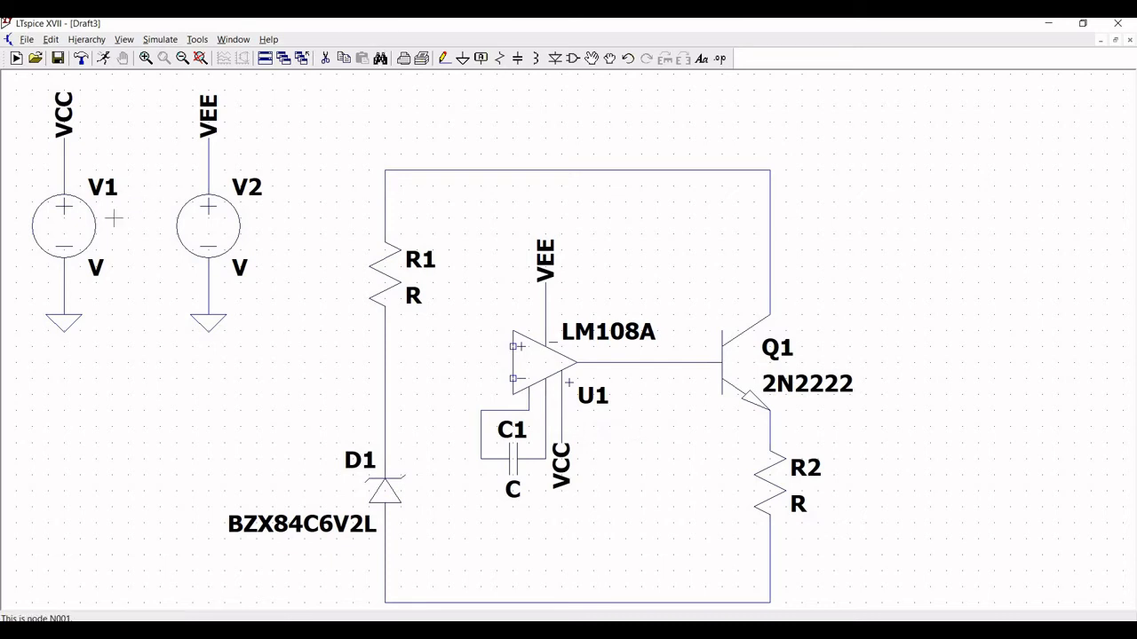
Step: Set the DC value of source V1 to 12 V and of source V2 to -12 V
right_click(67, 226)
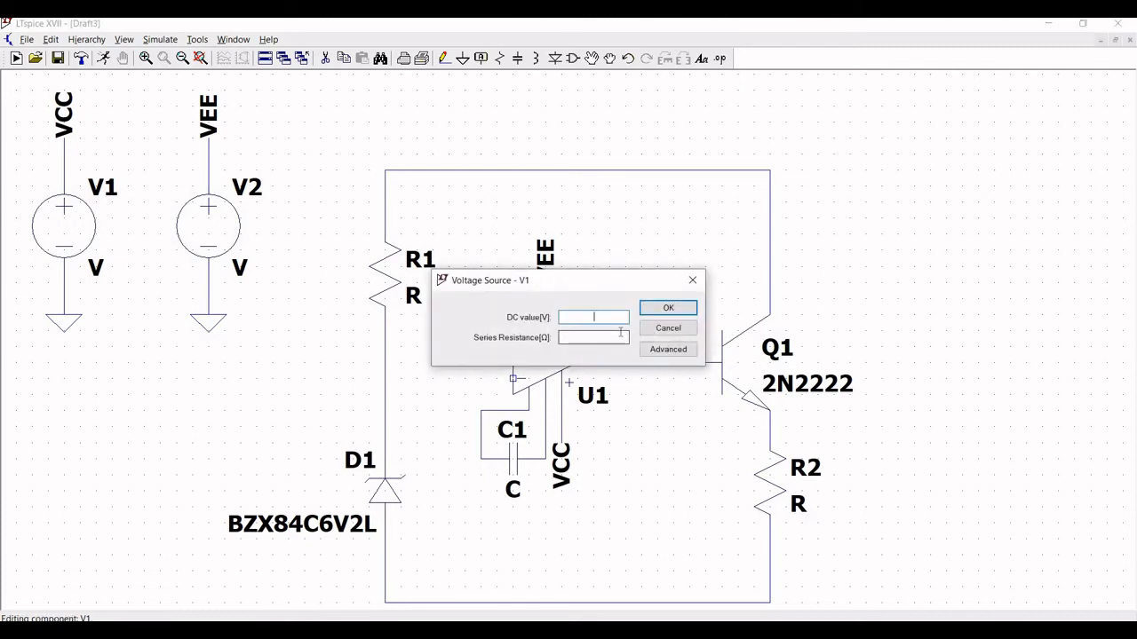
type("12")
left_click(686, 312)
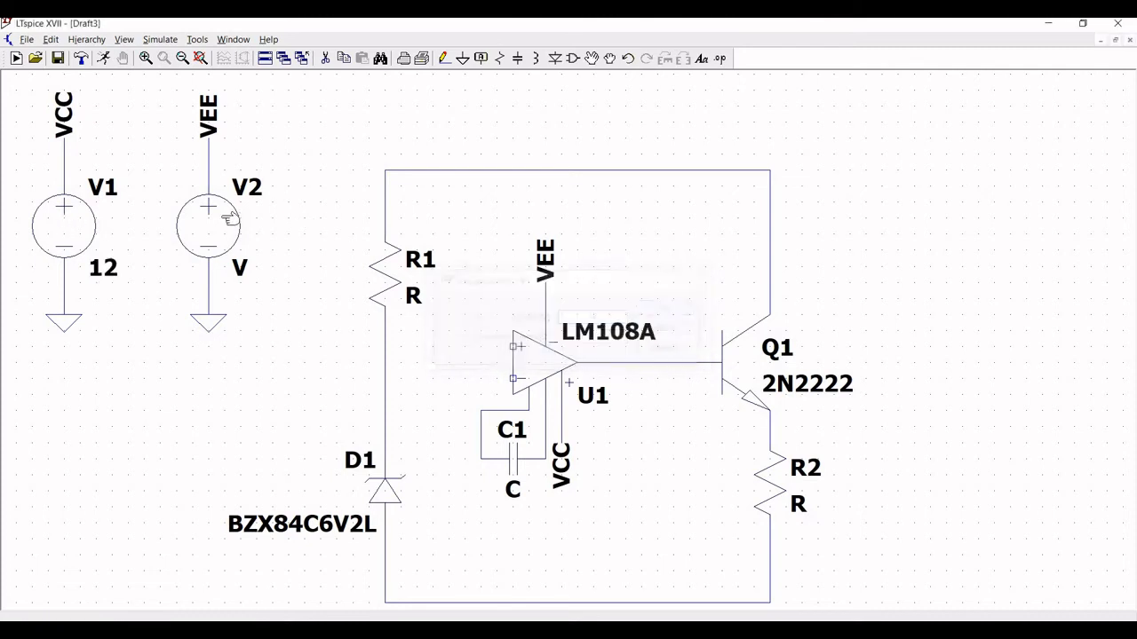
right_click(256, 227)
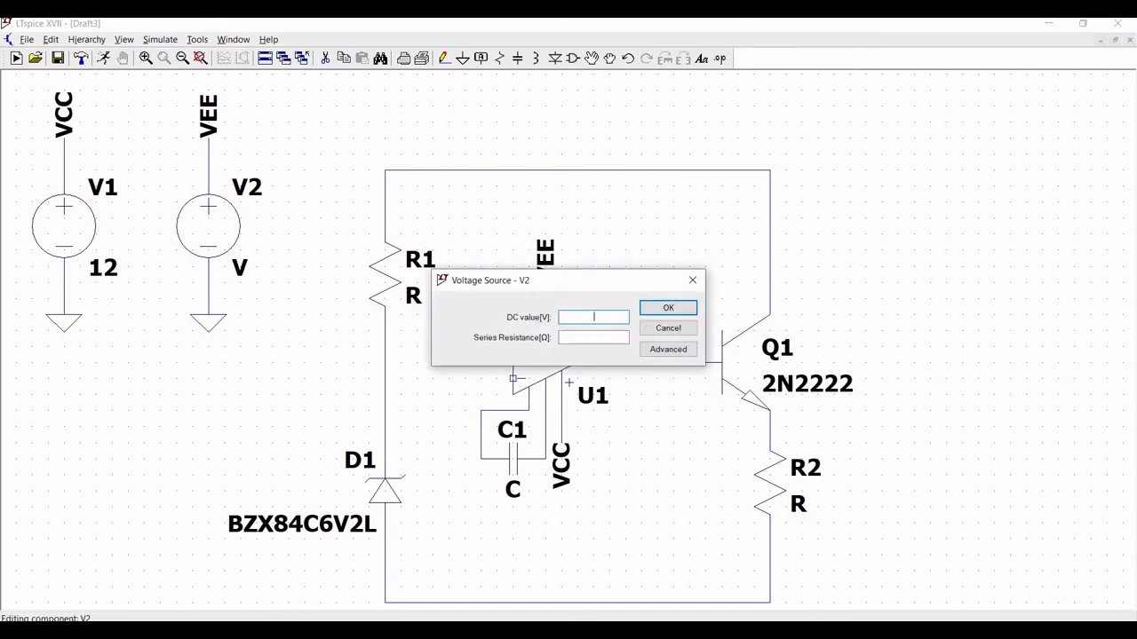
type("-12")
left_click(690, 313)
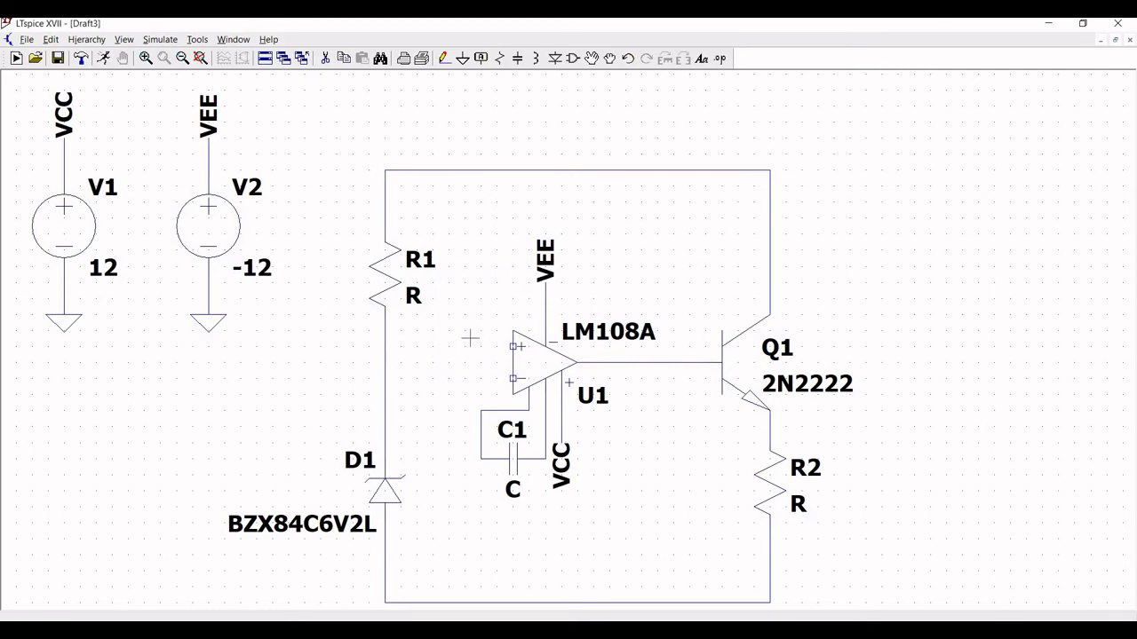
Step: Wire the op-amp's non-inverting input to the vertical wire between R1 and D1
left_click(445, 59)
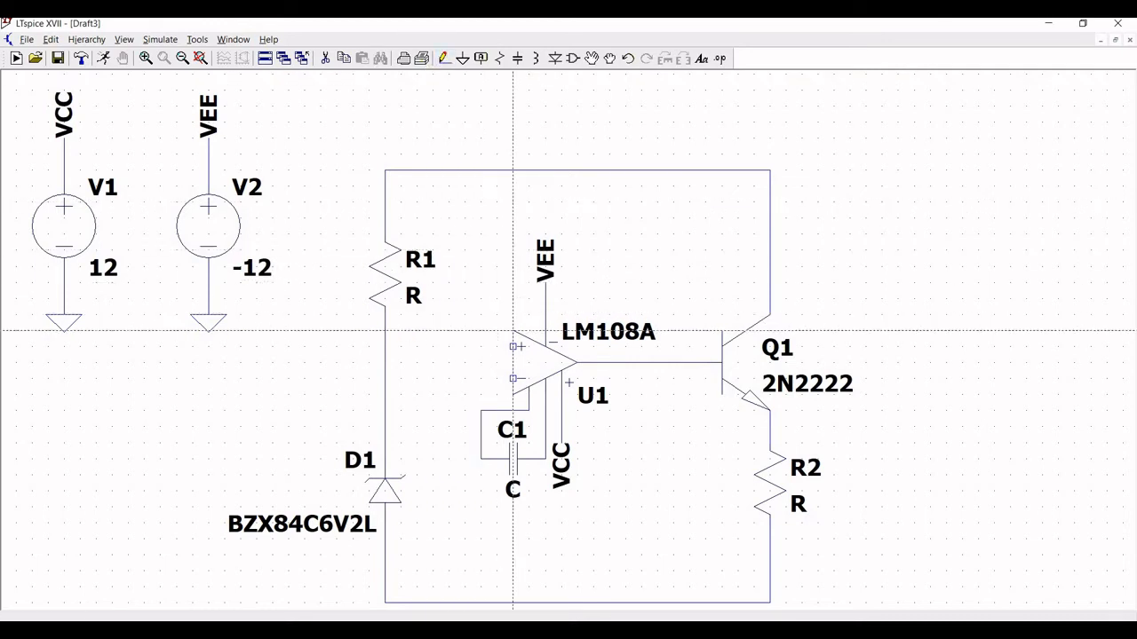
left_click(512, 347)
left_click(384, 347)
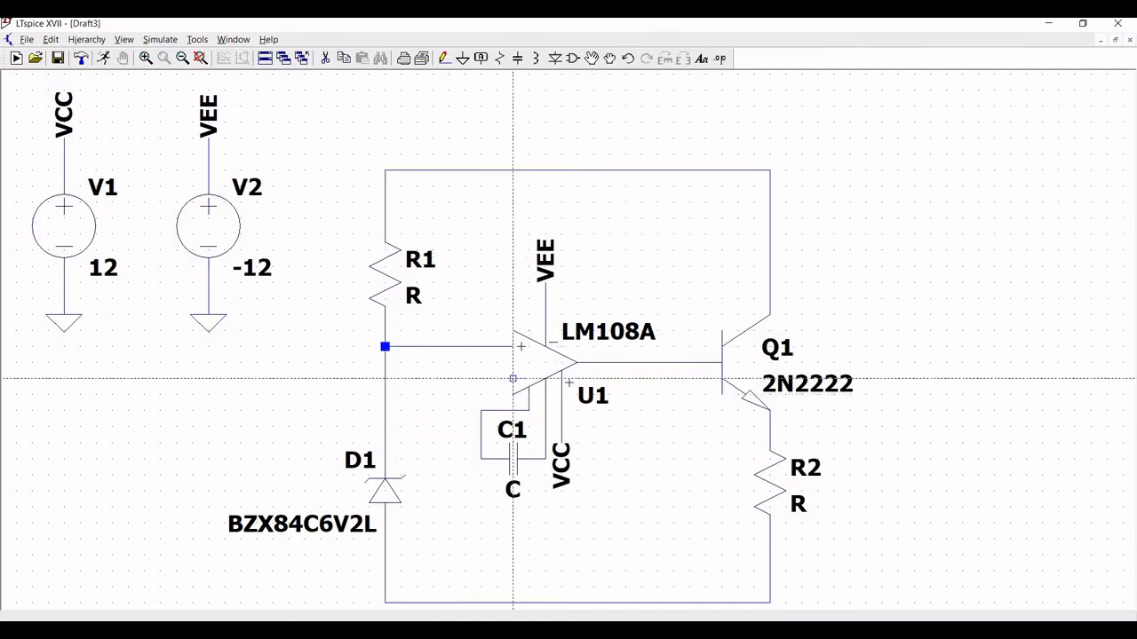
Step: Wire the op-amp's inverting input around below C1 to the node between Q1's emitter and R2
left_click(513, 378)
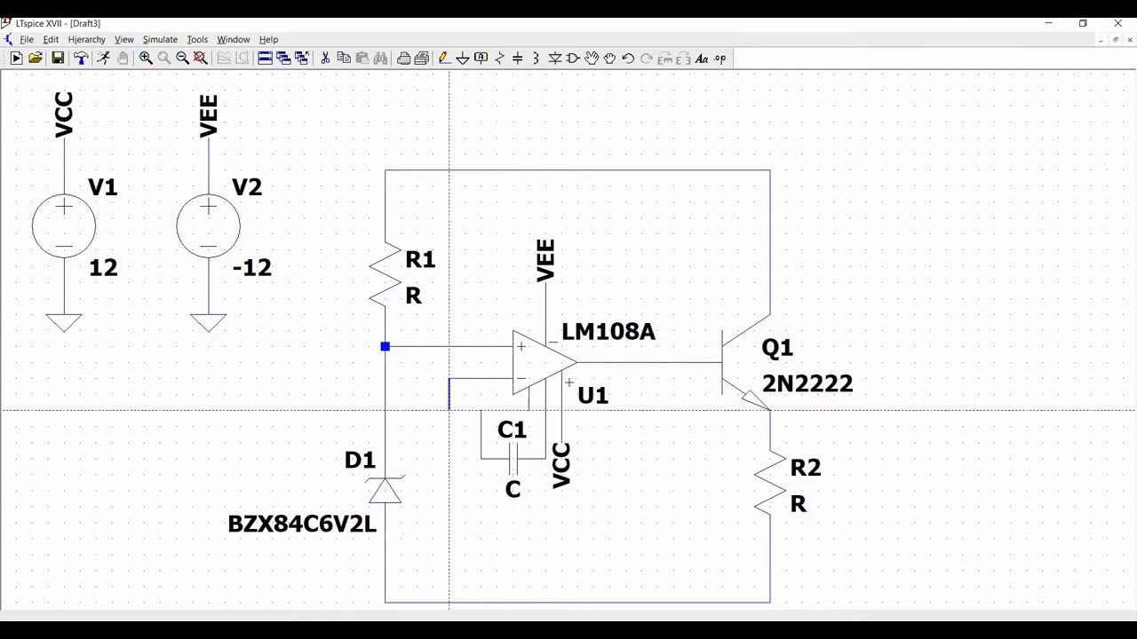
left_click(449, 538)
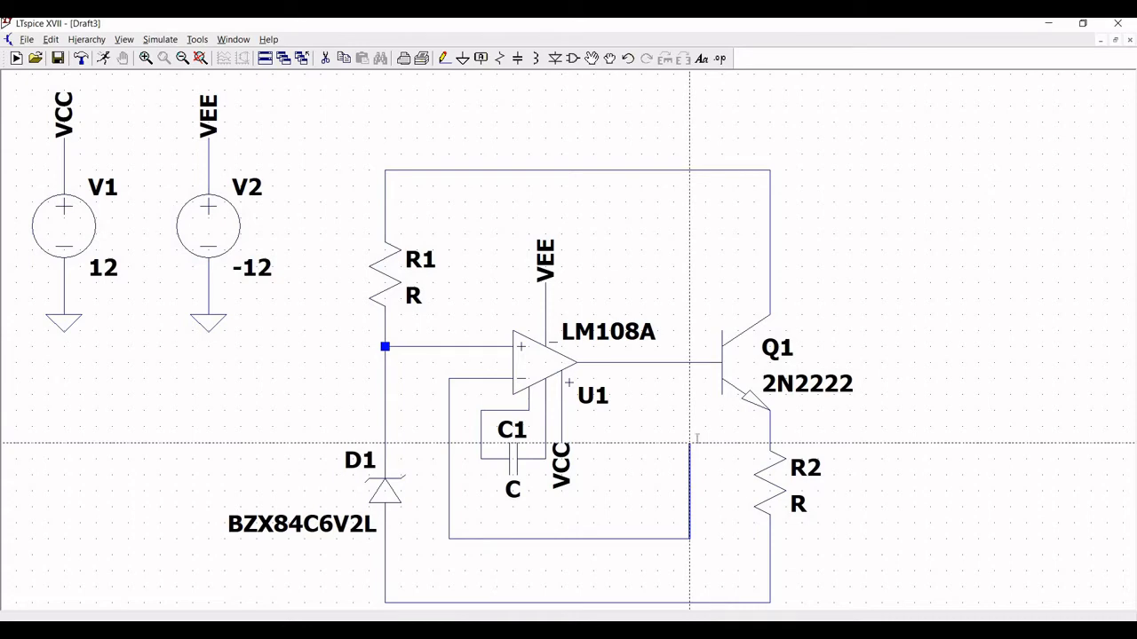
left_click(769, 443)
key("Escape")
Step: Set the resistance of R1 to 270 ohms and of R2 to 150 ohms
right_click(378, 272)
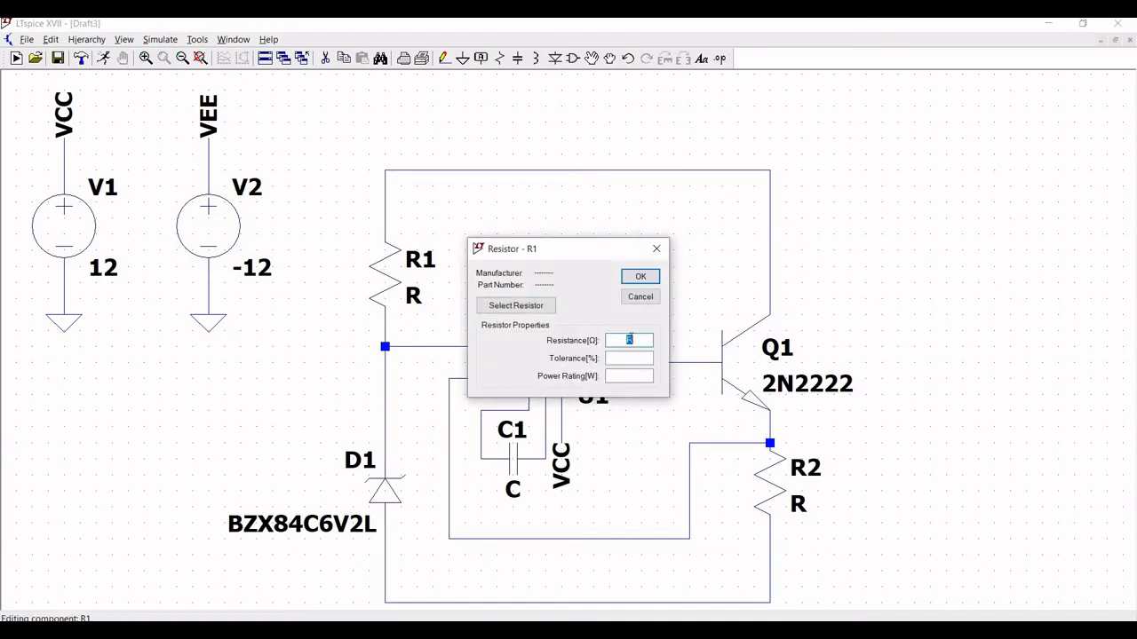
type("270")
left_click(639, 276)
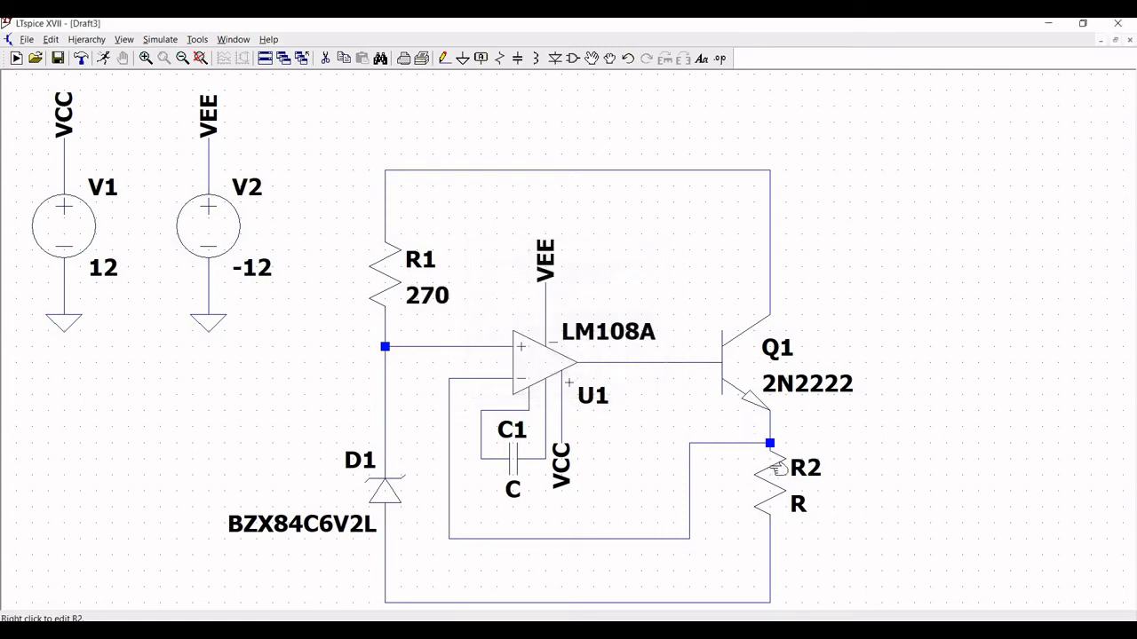
right_click(773, 471)
type("150")
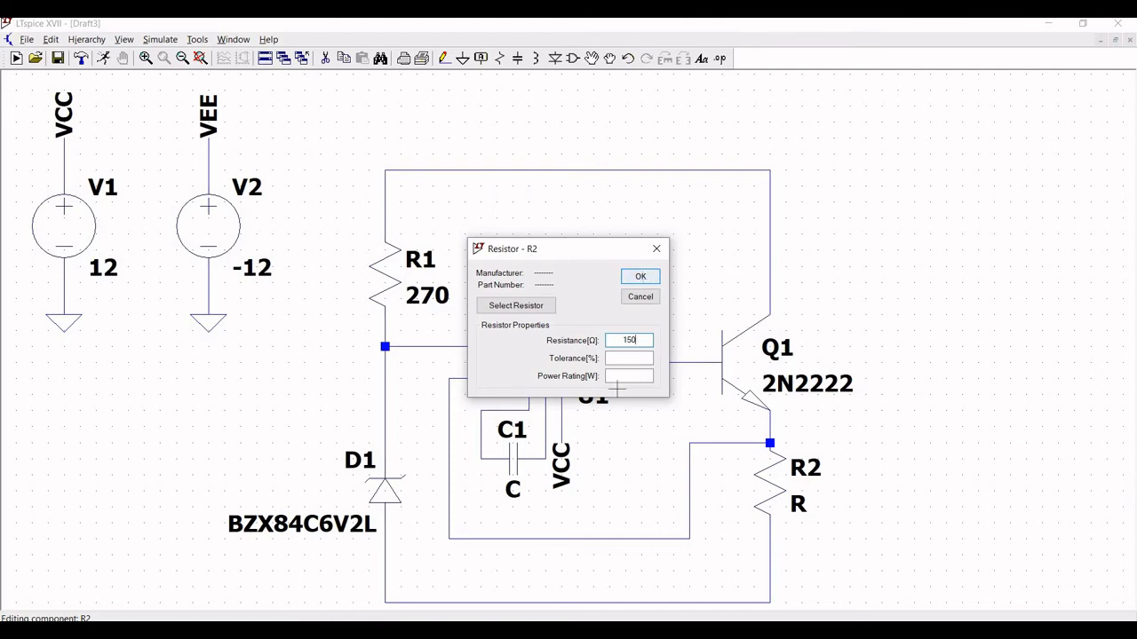
left_click(641, 277)
Step: Set the capacitance of C1 to 30p
right_click(512, 459)
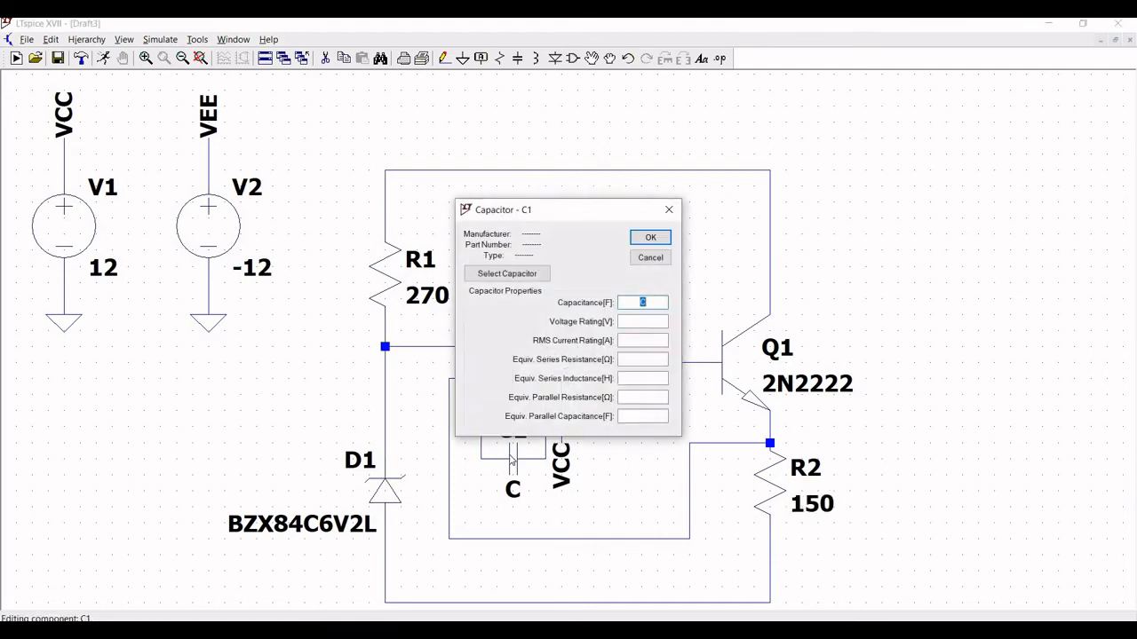
type("30p")
left_click(643, 239)
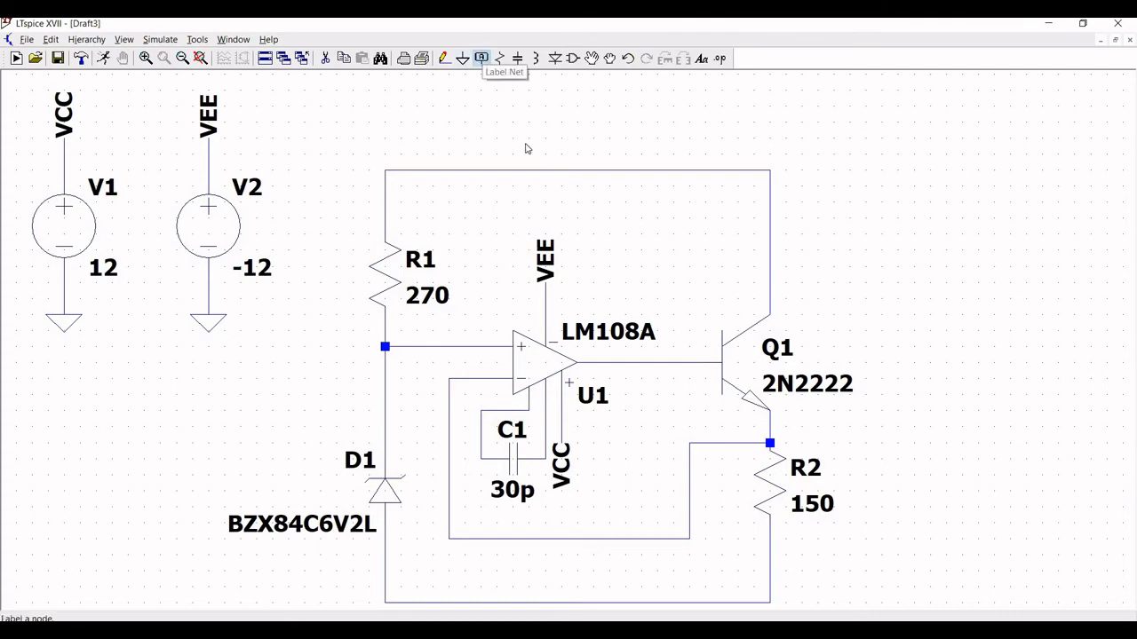
Step: Label the upper horizontal wire joining R1 and Q1's collector as net VCC
left_click(482, 59)
type("VCC")
left_click(604, 375)
left_click(562, 170)
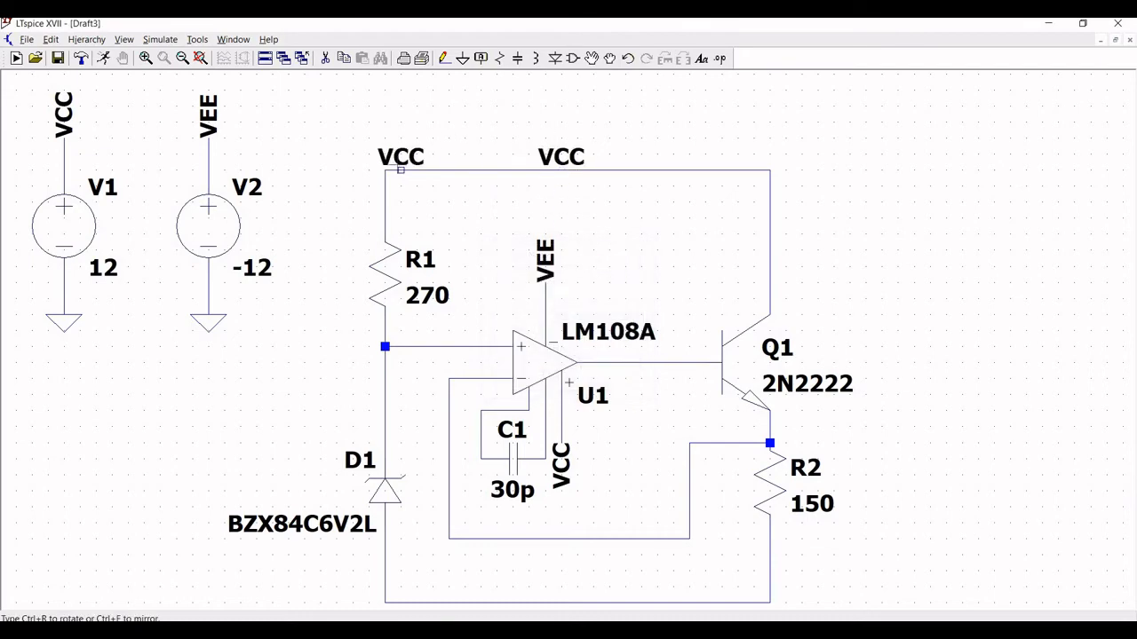
key("Escape")
Step: Place a ground symbol below the circuit's lower horizontal wire and connect it to that wire
left_click(184, 57)
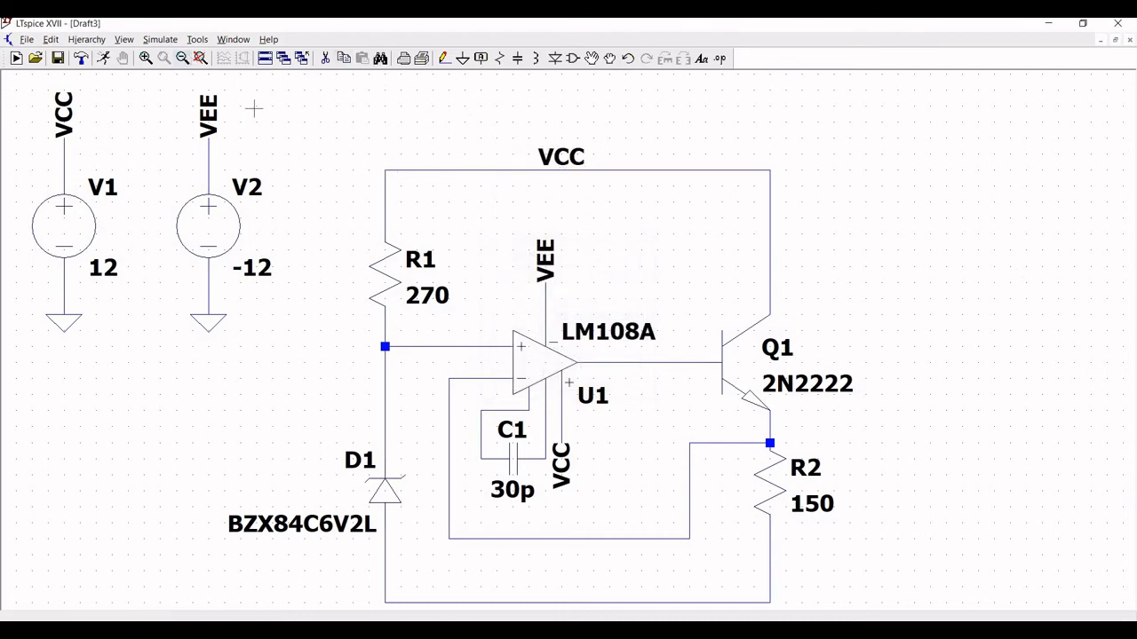
left_click(462, 58)
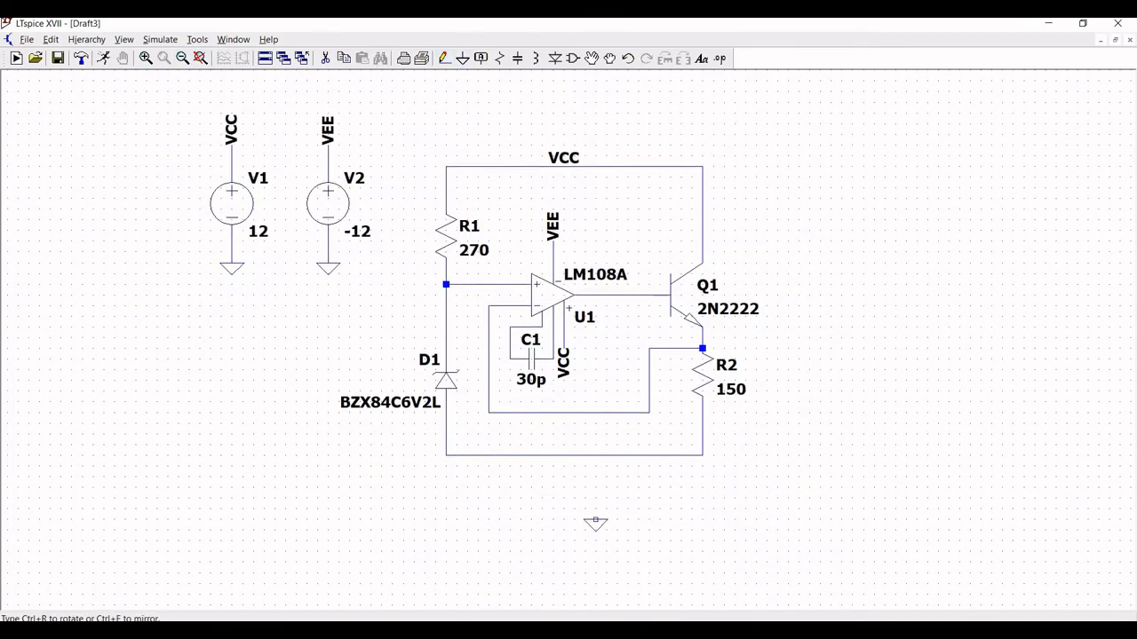
left_click(563, 478)
key("Escape")
left_click(444, 60)
left_click(563, 471)
left_click(563, 455)
key("Escape")
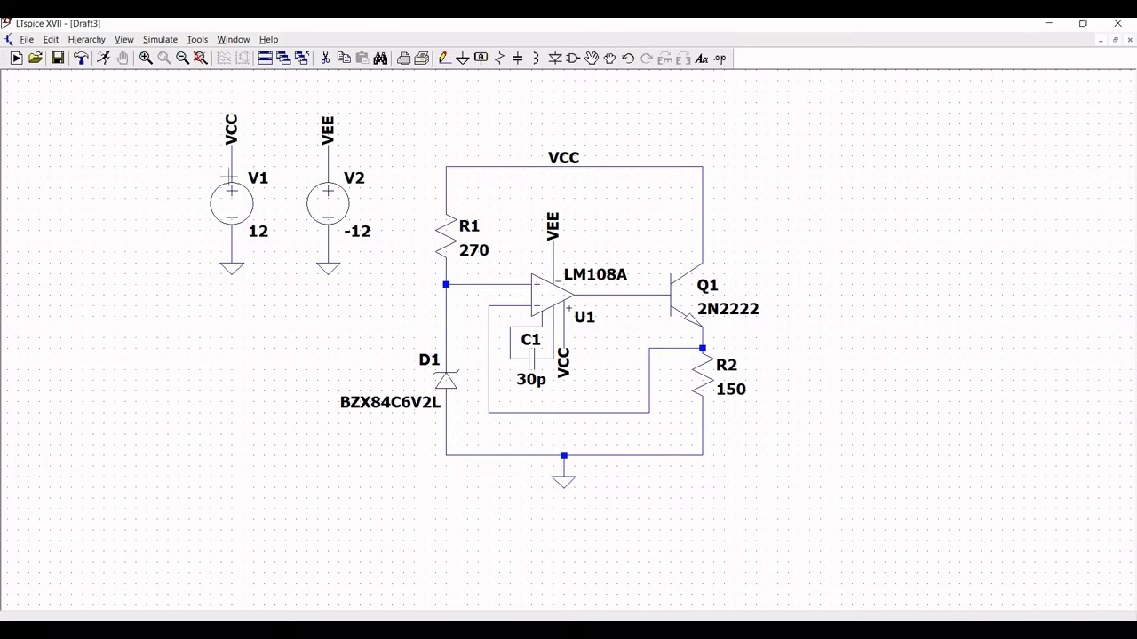
Step: Set up a transient analysis with a stop time of 4u and place its directive below the circuit
left_click(53, 40)
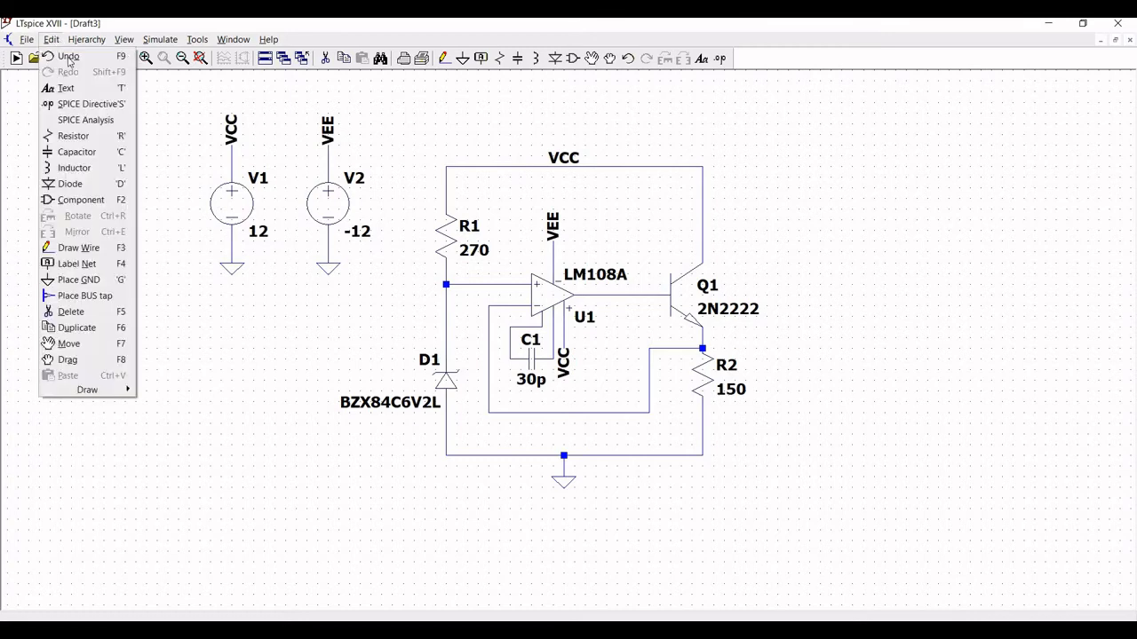
left_click(80, 120)
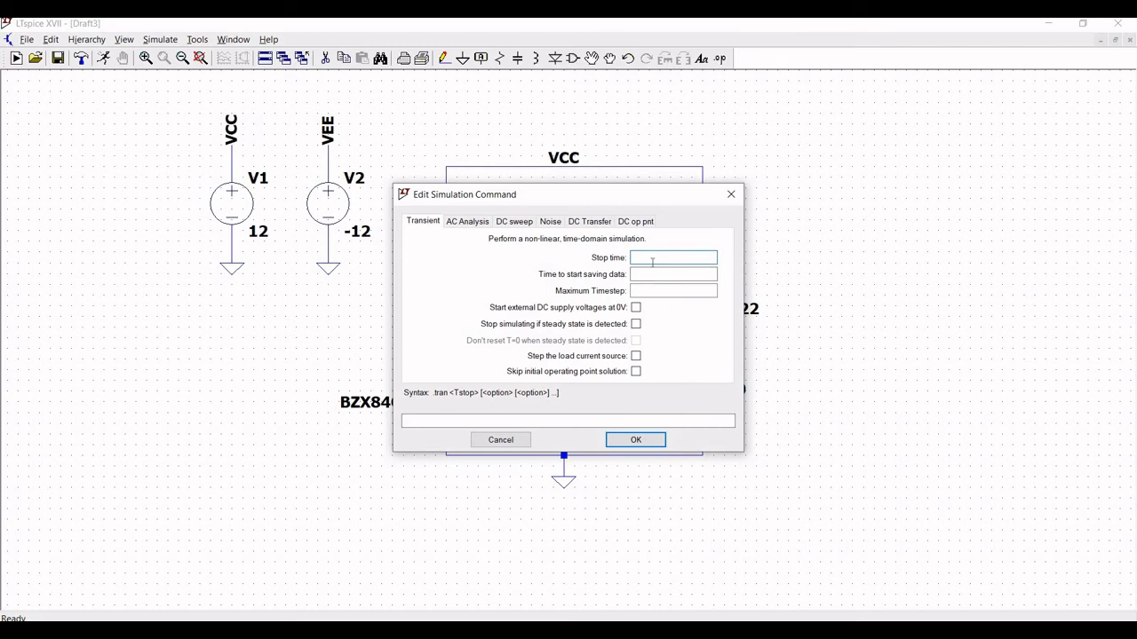
type("4u")
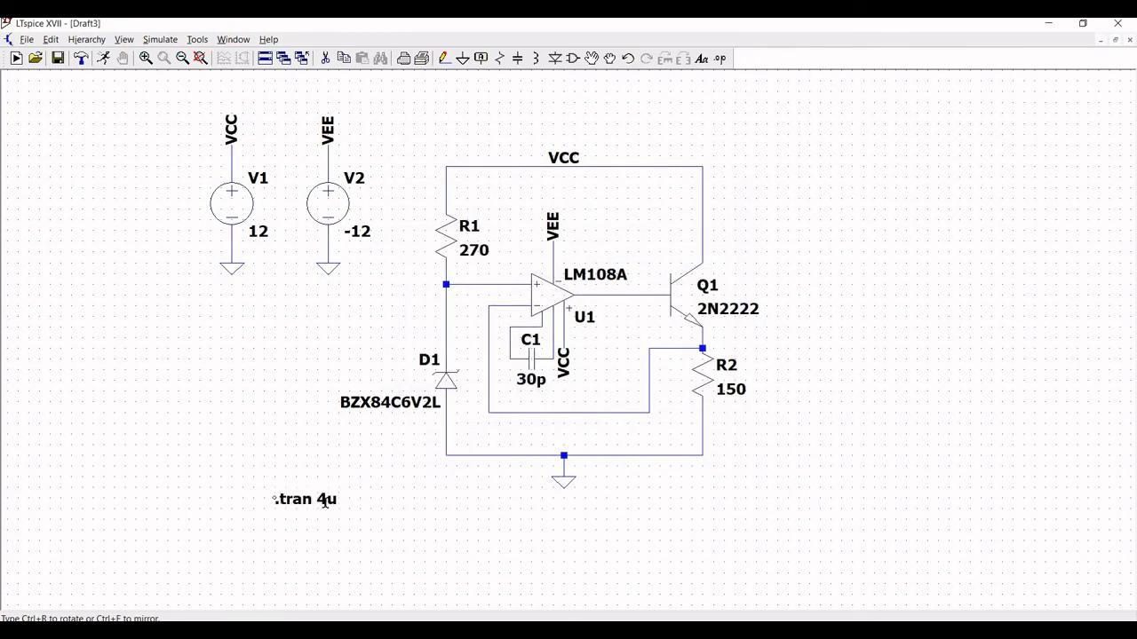
left_click(386, 508)
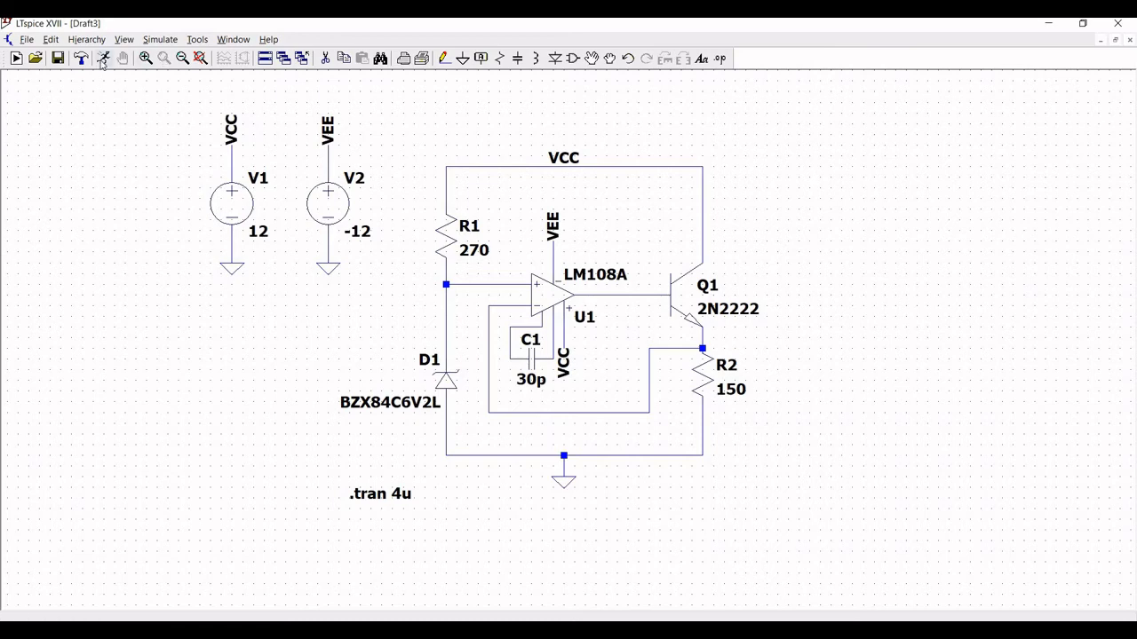
Step: Run the transient simulation and plot the voltage at the node between Q1's emitter and R2
left_click(103, 58)
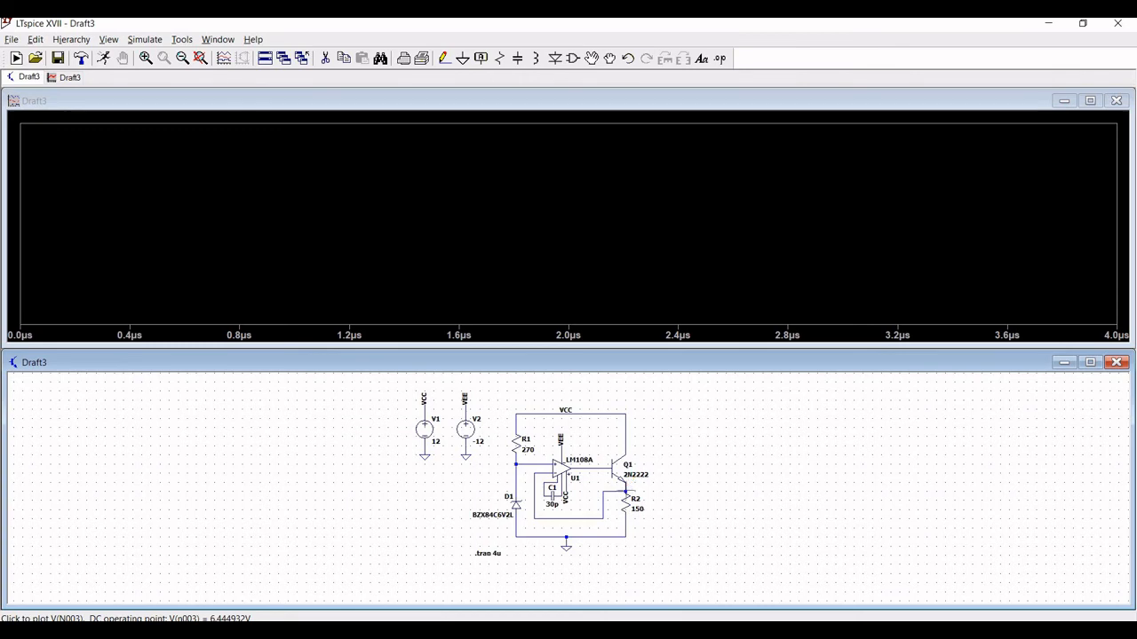
left_click(631, 484)
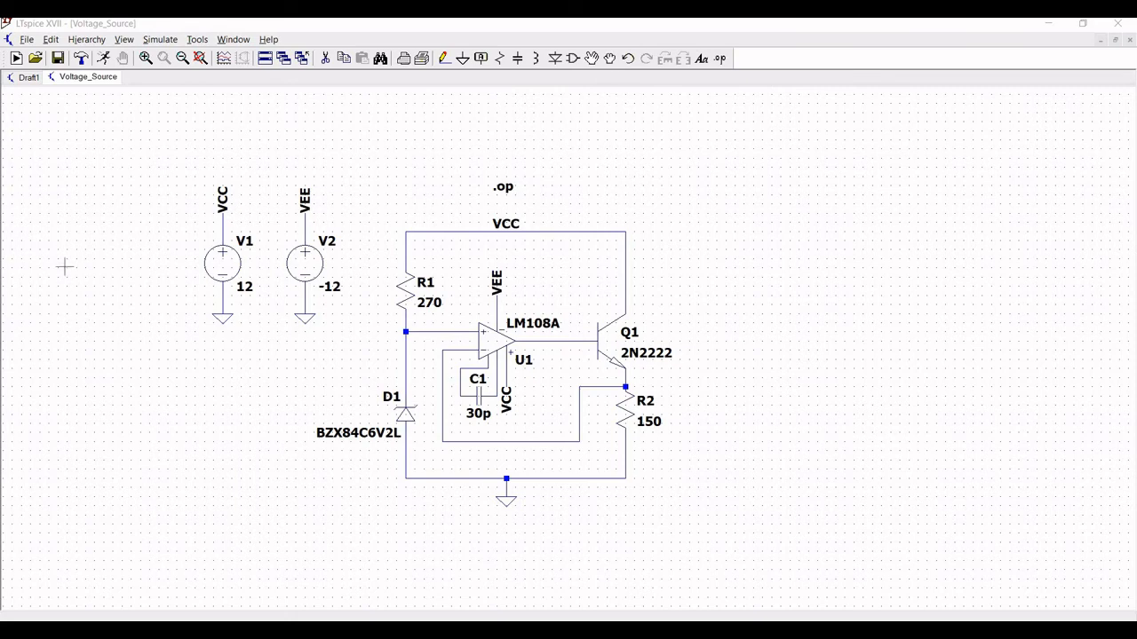
left_click(50, 38)
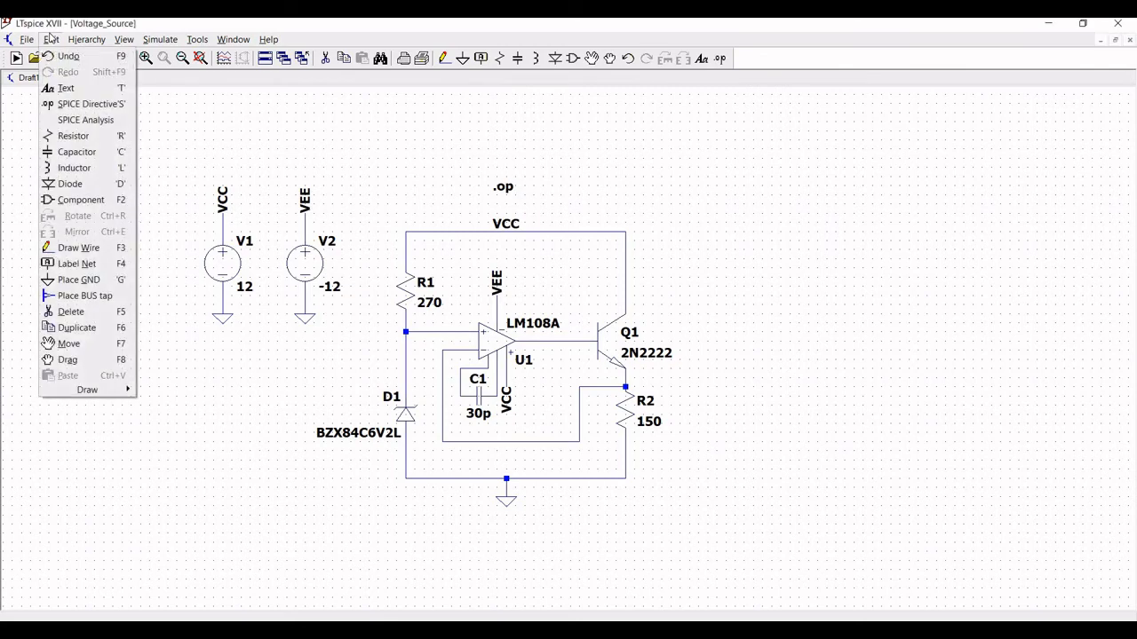
left_click(77, 108)
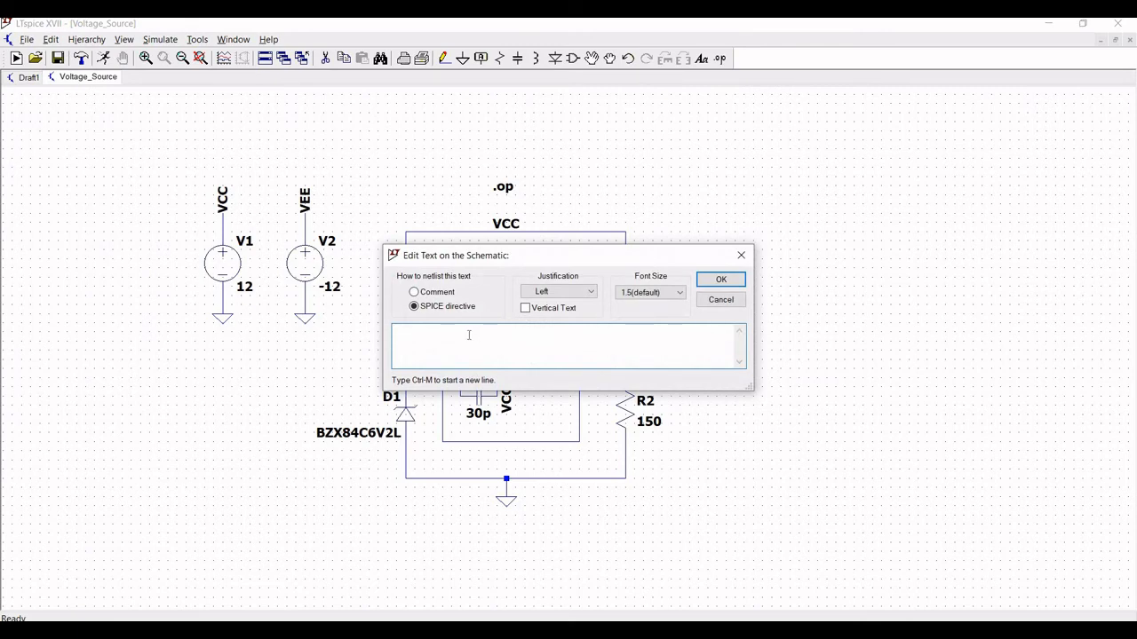
left_click(741, 255)
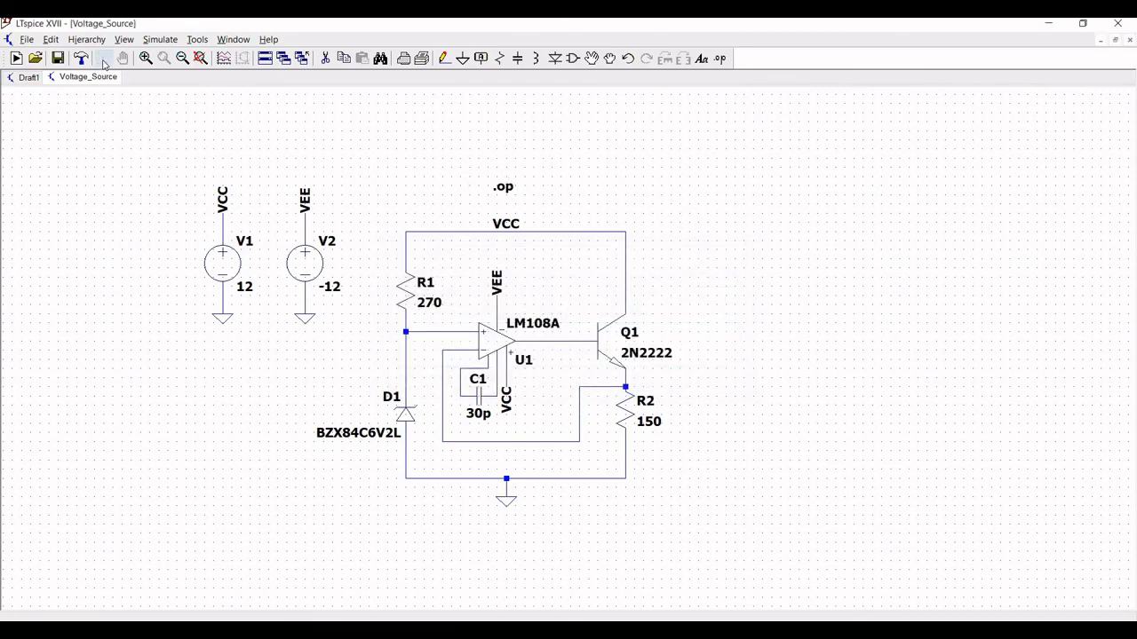
Step: Run the operating-point simulation of the Voltage_Source schematic
left_click(103, 60)
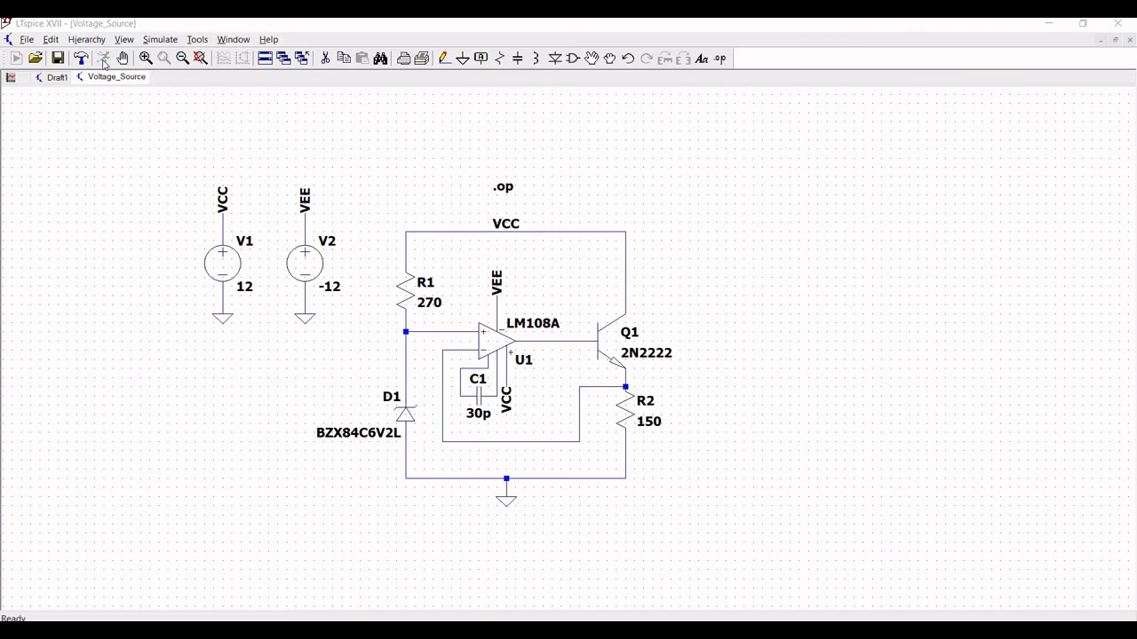